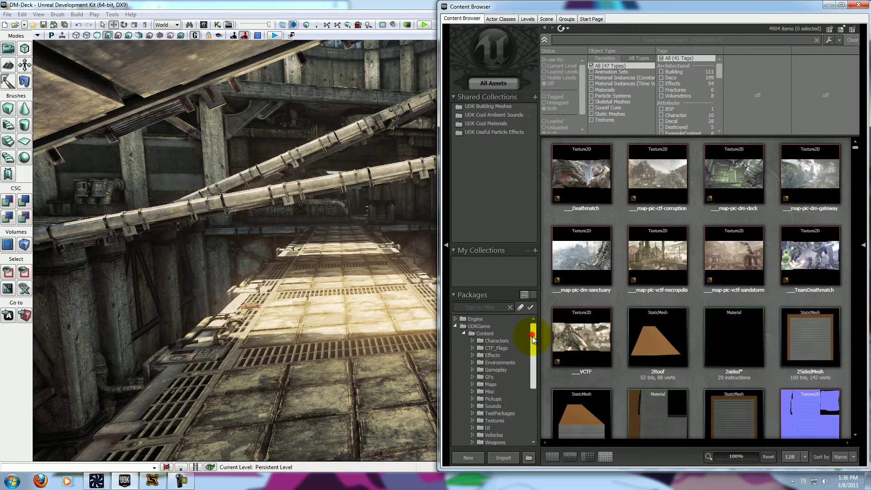
Step: Browse the Characters folder's CH_All package and its Materials group
{"action": "mouse_move", "coordinate": [532, 334]}
{"action": "left_mouse_down"}
{"action": "mouse_move", "coordinate": [533, 345]}
{"action": "mouse_move", "coordinate": [535, 332]}
{"action": "left_mouse_up"}
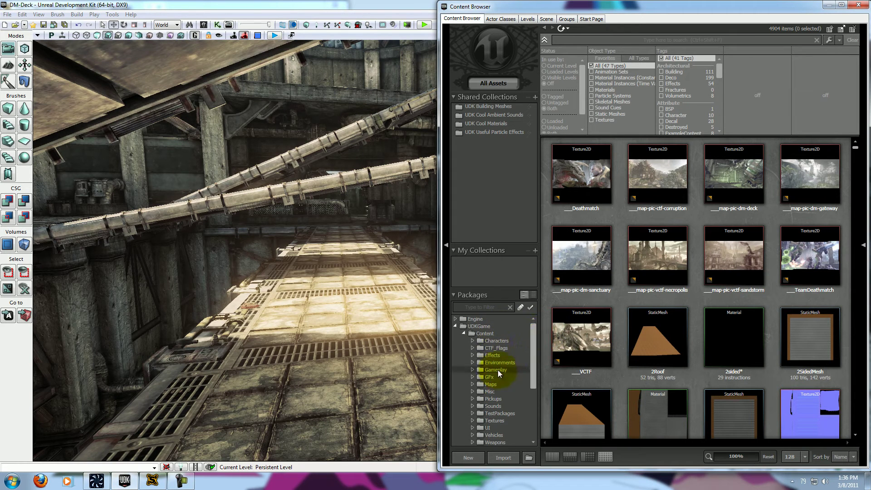
{"action": "left_click", "coordinate": [486, 341]}
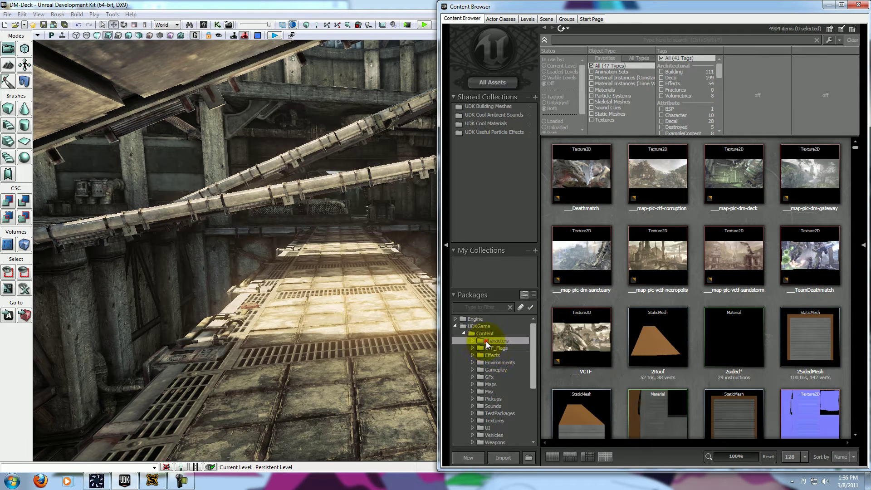
{"action": "left_click", "coordinate": [472, 341]}
{"action": "left_click", "coordinate": [482, 348]}
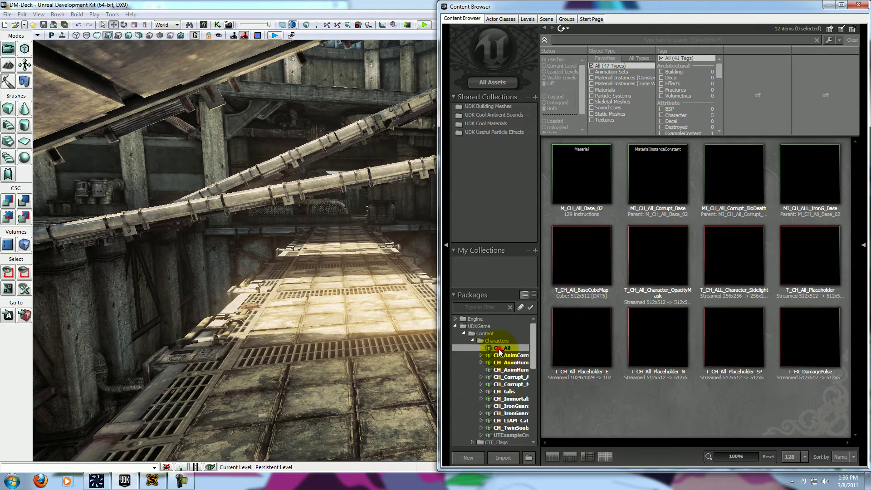
{"action": "left_click", "coordinate": [481, 349]}
{"action": "left_click", "coordinate": [502, 355]}
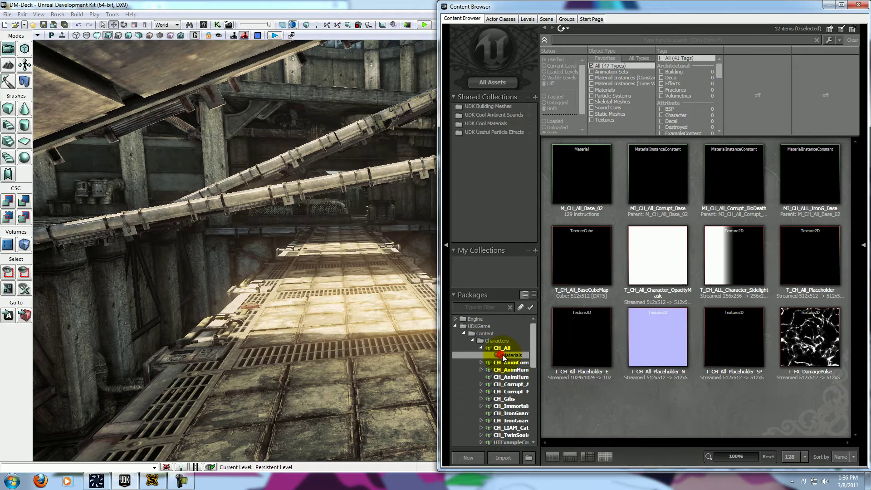
{"action": "left_click", "coordinate": [481, 348]}
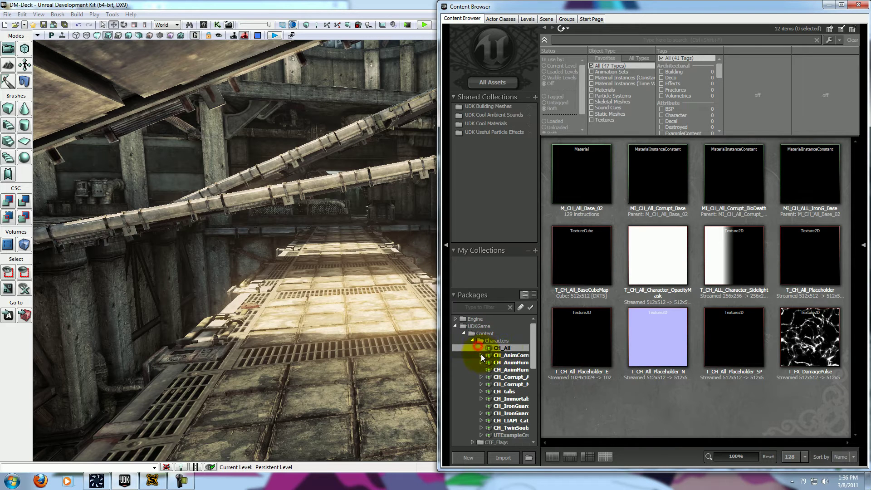
Step: Inspect the CH_AnimCorr and CH_Corrupt_A groups, then return to all Content assets
{"action": "left_click", "coordinate": [481, 356]}
{"action": "left_click", "coordinate": [481, 356]}
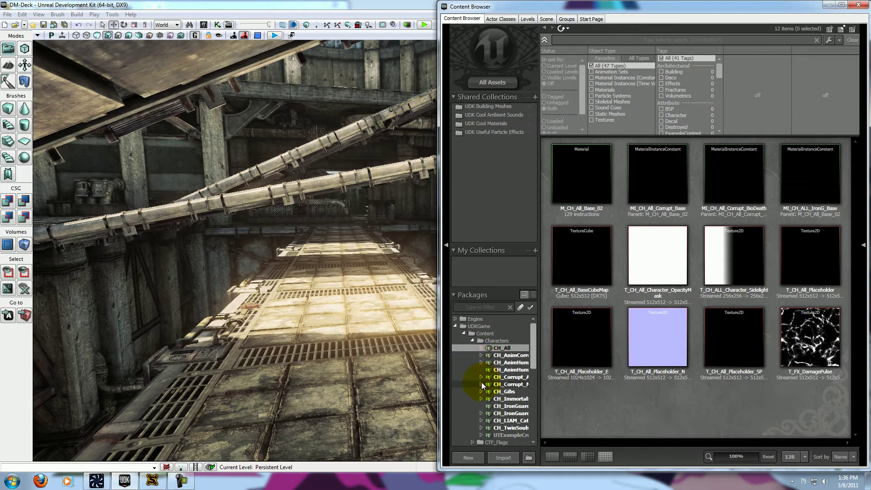
{"action": "left_click", "coordinate": [481, 377]}
{"action": "left_click", "coordinate": [509, 385]}
{"action": "left_click", "coordinate": [508, 392]}
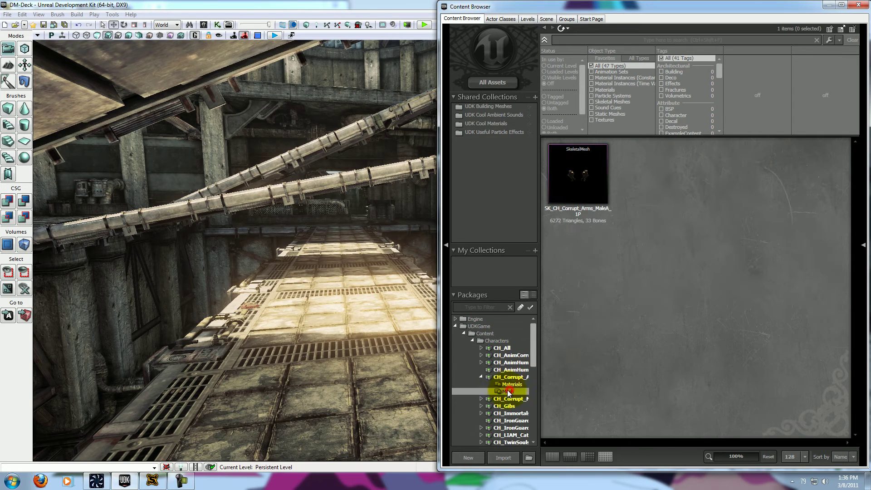
{"action": "left_click", "coordinate": [481, 377]}
{"action": "left_click", "coordinate": [472, 341]}
{"action": "left_click", "coordinate": [475, 335]}
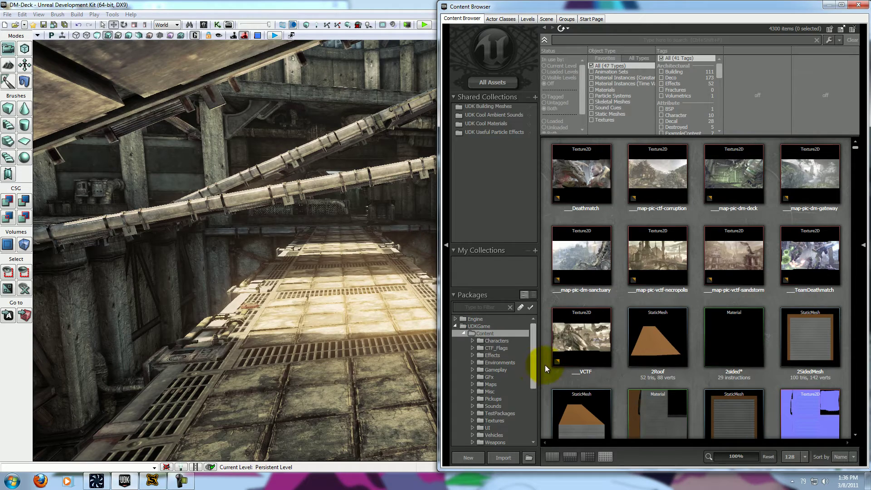
Step: Choose Stick_Mesh.ASE from the Candle folder for import and move the settings window
{"action": "left_click_drag", "start_coordinate": [535, 347], "coordinate": [530, 405]}
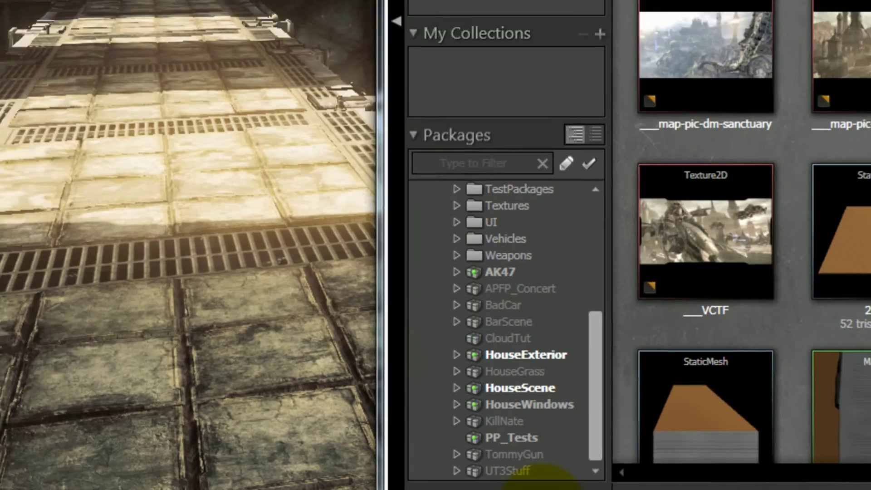
{"action": "left_click", "coordinate": [503, 458]}
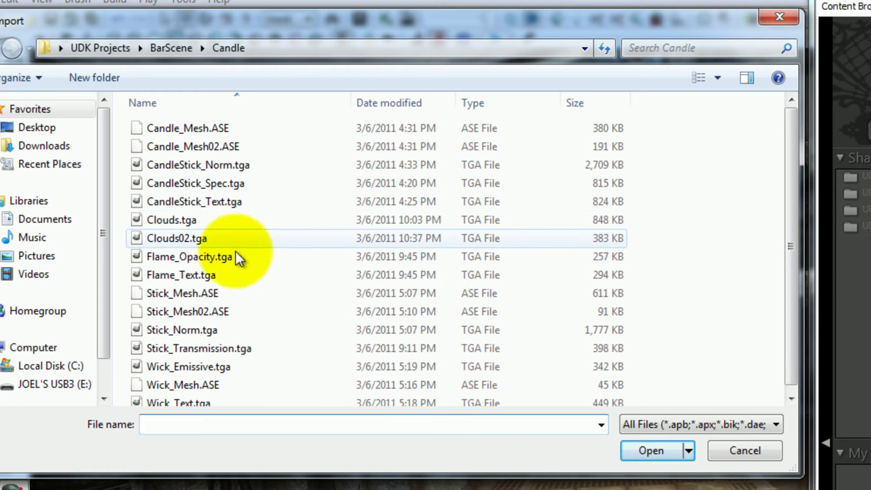
{"action": "double_click", "coordinate": [233, 293]}
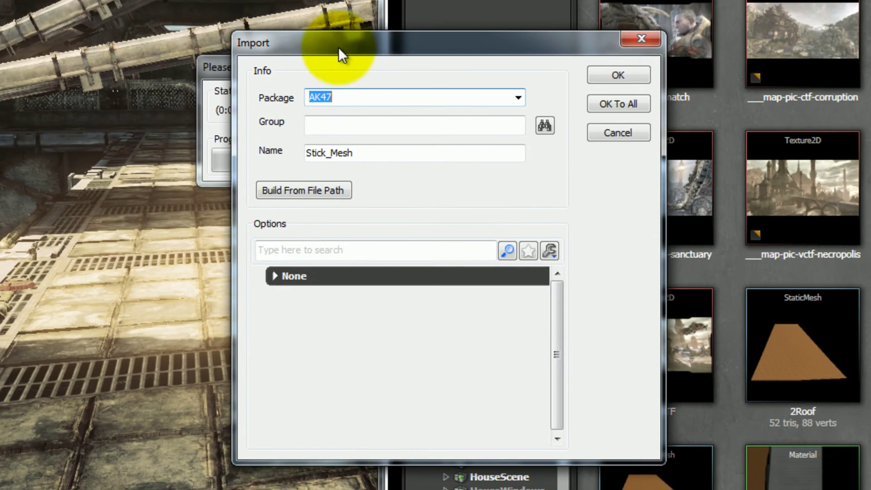
{"action": "left_click_drag", "start_coordinate": [339, 47], "coordinate": [310, 31]}
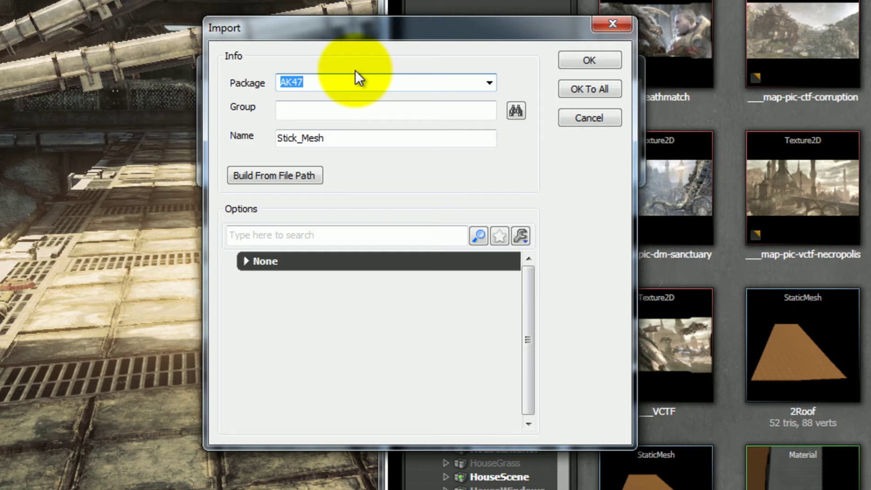
Step: Enter package 'MyTutorial Package' and group 'Meshes' in the Import dialog
{"action": "type", "text": "MyTutorial "}
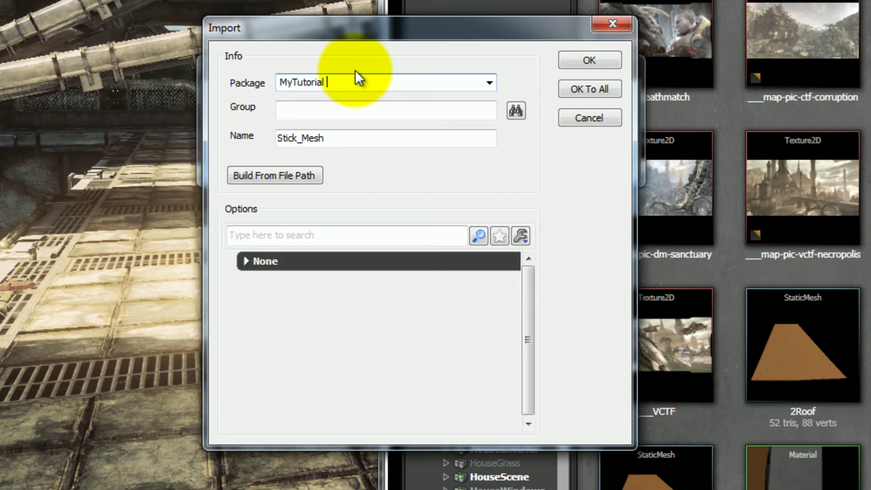
{"action": "type", "text": "Package"}
{"action": "key", "text": "Tab"}
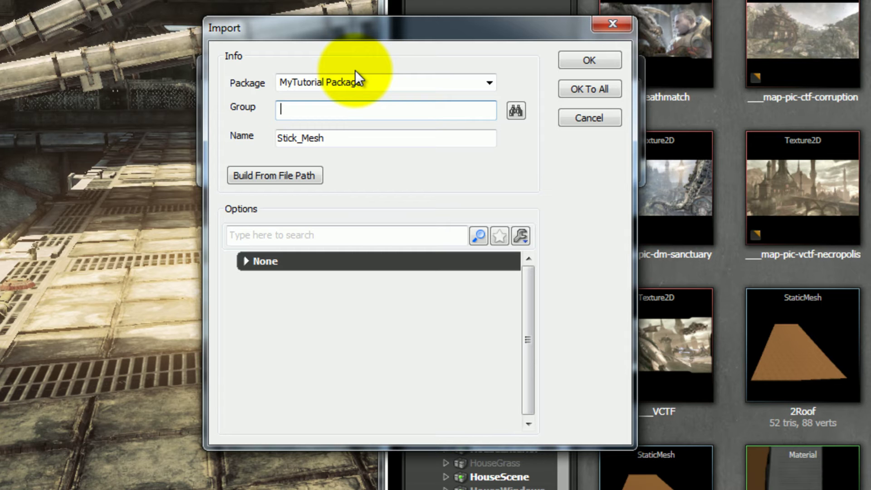
{"action": "type", "text": "Meshes"}
{"action": "key", "text": "Tab"}
{"action": "key", "text": "Tab"}
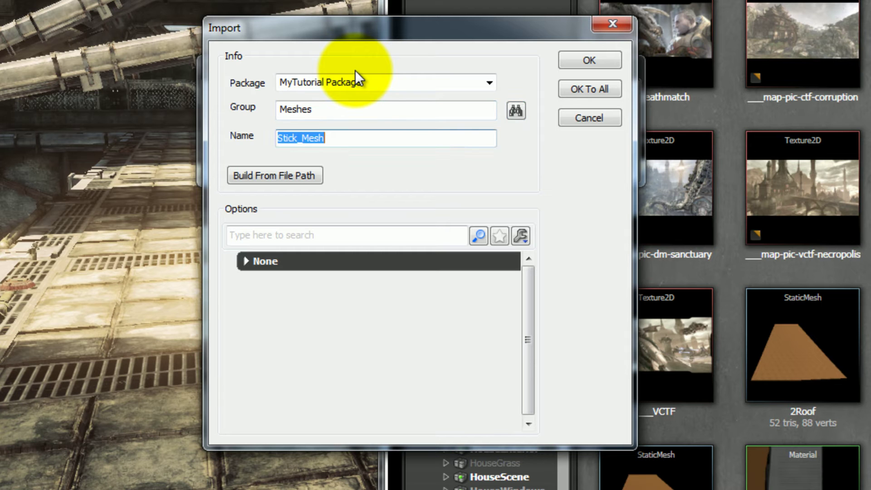
{"action": "left_click", "coordinate": [389, 135]}
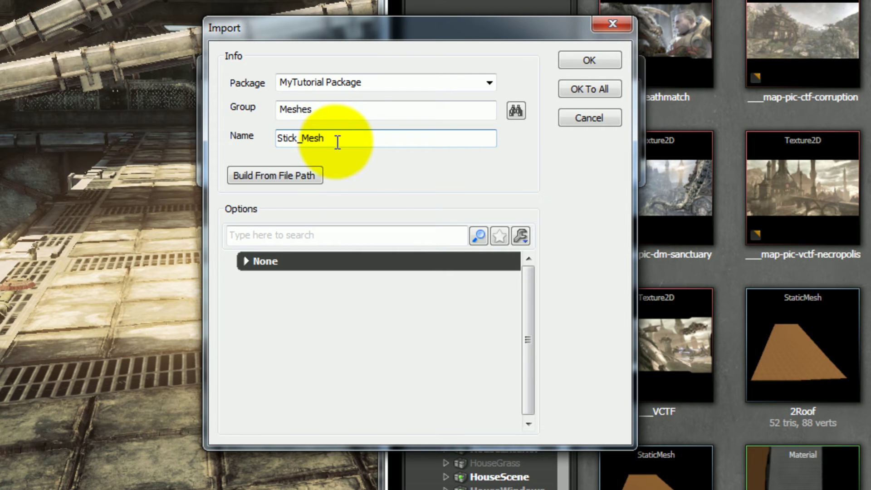
Step: Fix the invalid package name to MyTutorialPackage by removing the space and finish the import
{"action": "left_click", "coordinate": [575, 60]}
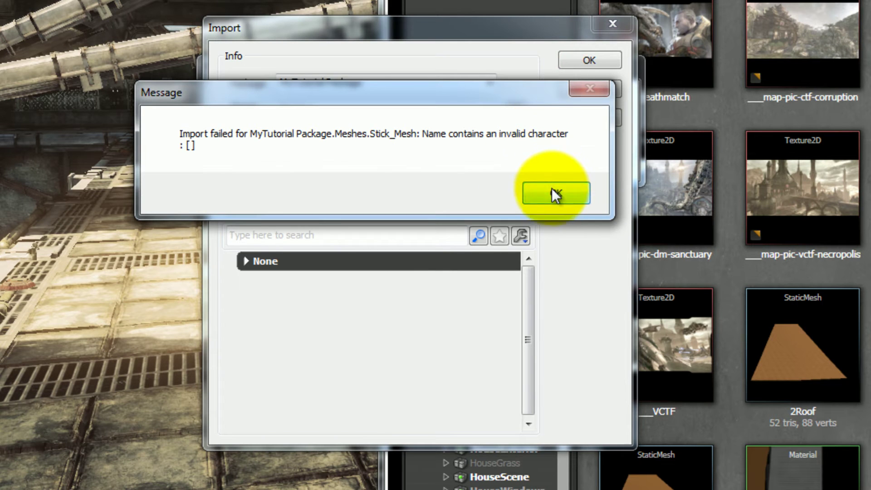
{"action": "left_click", "coordinate": [552, 188]}
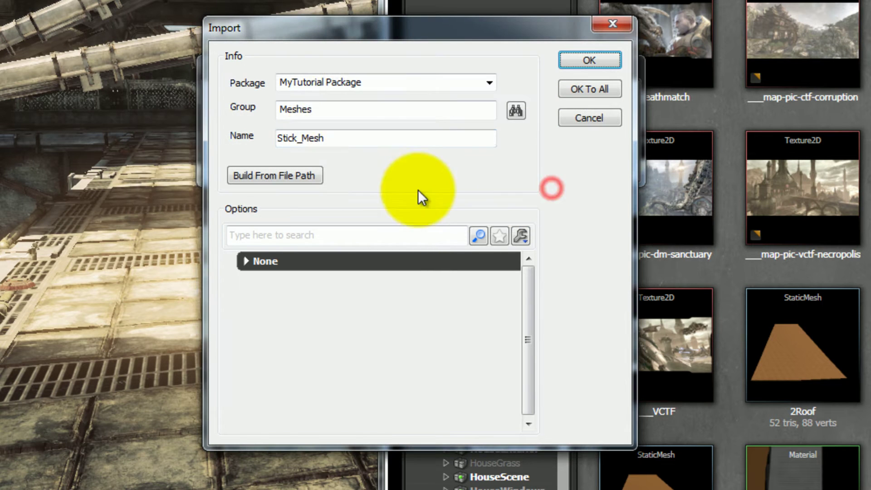
{"action": "left_click", "coordinate": [329, 84]}
{"action": "left_click", "coordinate": [323, 83]}
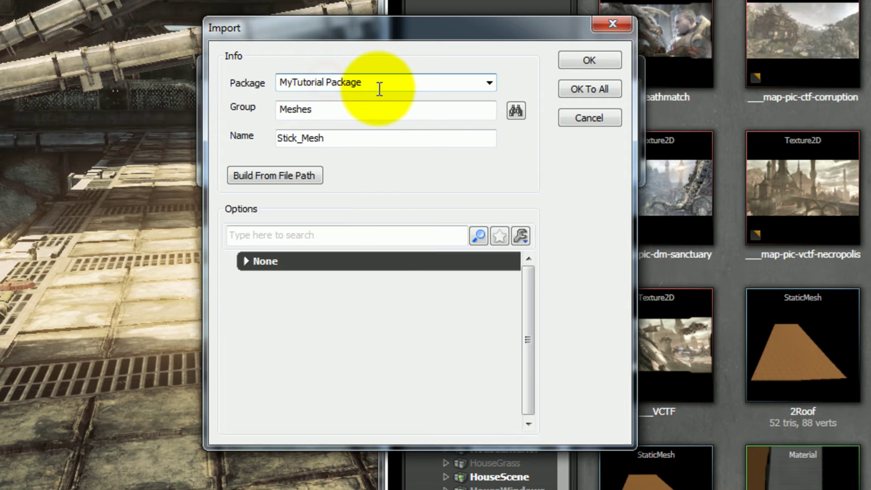
{"action": "key", "text": "Delete"}
{"action": "left_click", "coordinate": [354, 114]}
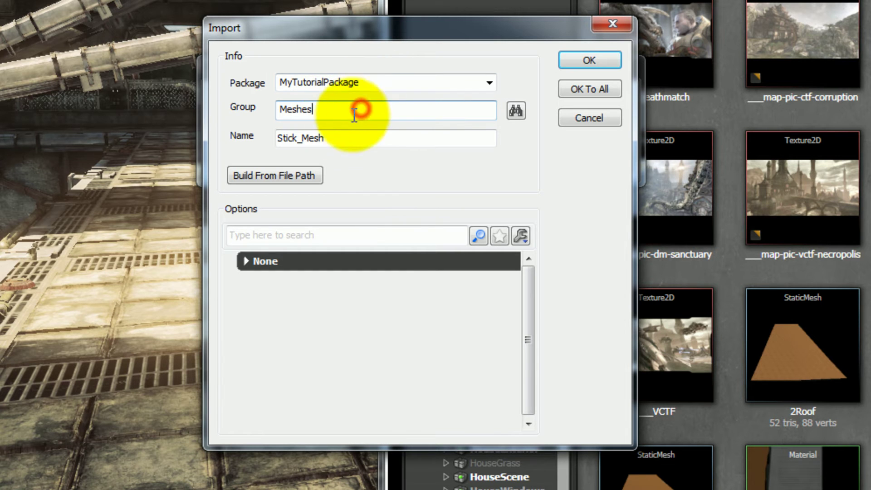
{"action": "left_click", "coordinate": [298, 137]}
{"action": "left_click", "coordinate": [327, 84]}
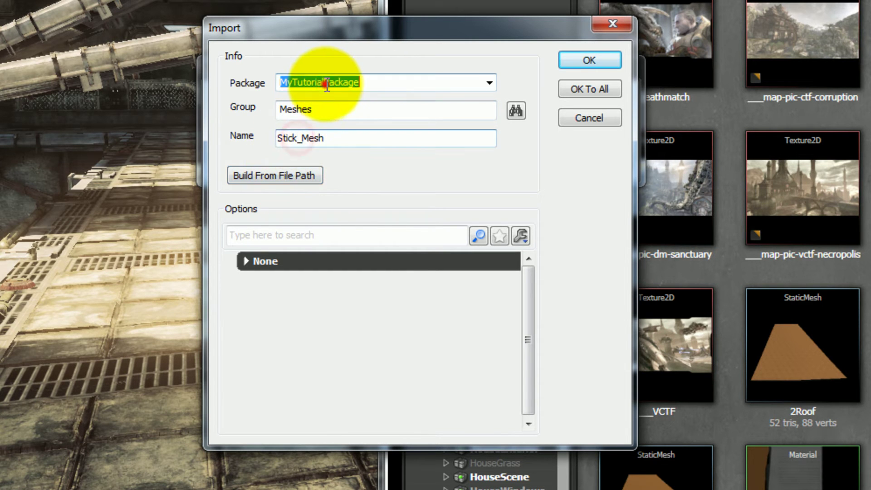
{"action": "left_click", "coordinate": [324, 83]}
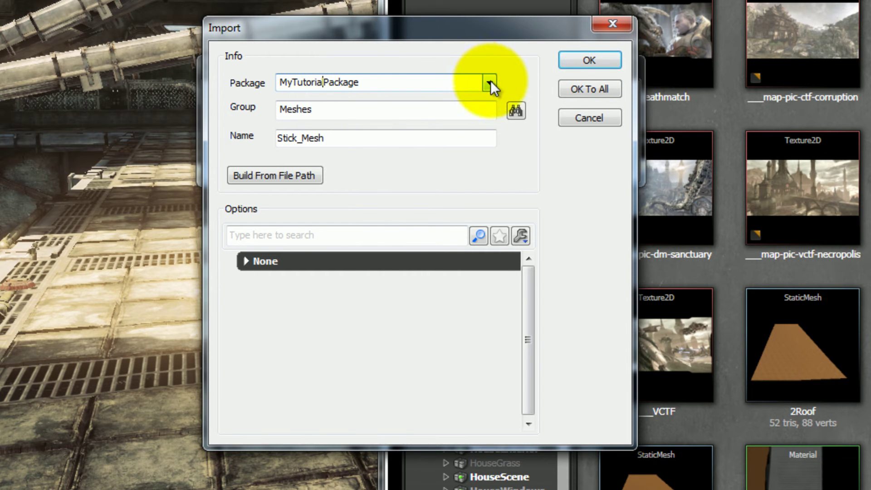
{"action": "left_click", "coordinate": [603, 60]}
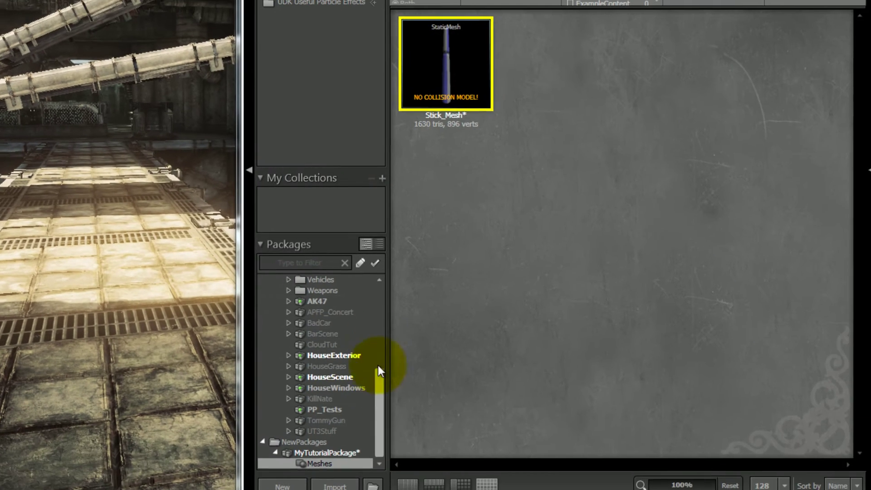
Step: Select MyTutorialPackage's Meshes group and start a new file import
{"action": "left_click", "coordinate": [318, 463]}
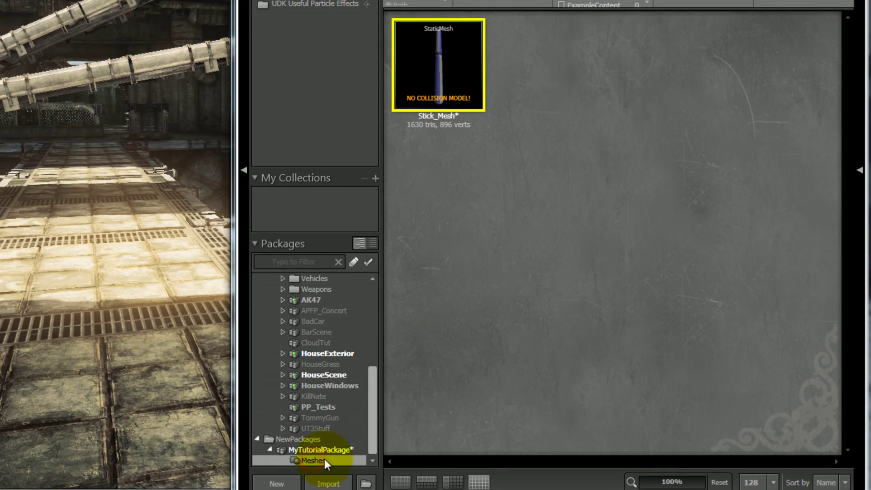
{"action": "left_click", "coordinate": [323, 454]}
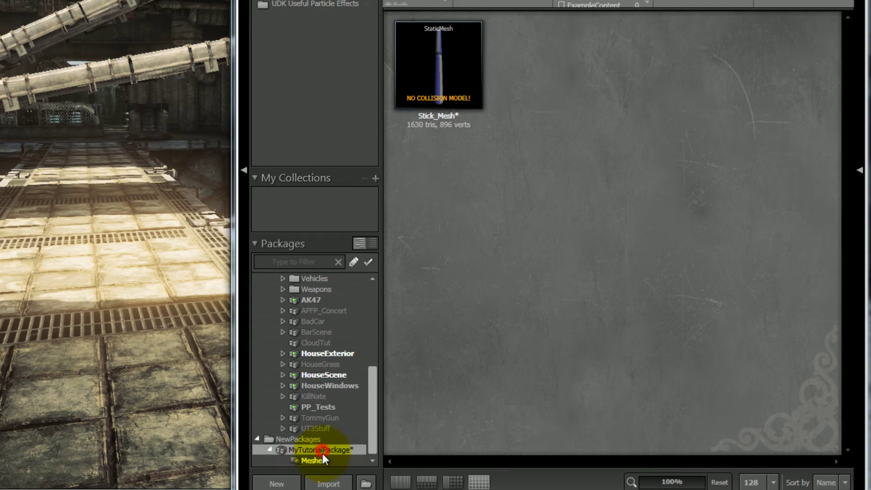
{"action": "left_click", "coordinate": [271, 450]}
{"action": "left_click", "coordinate": [271, 459]}
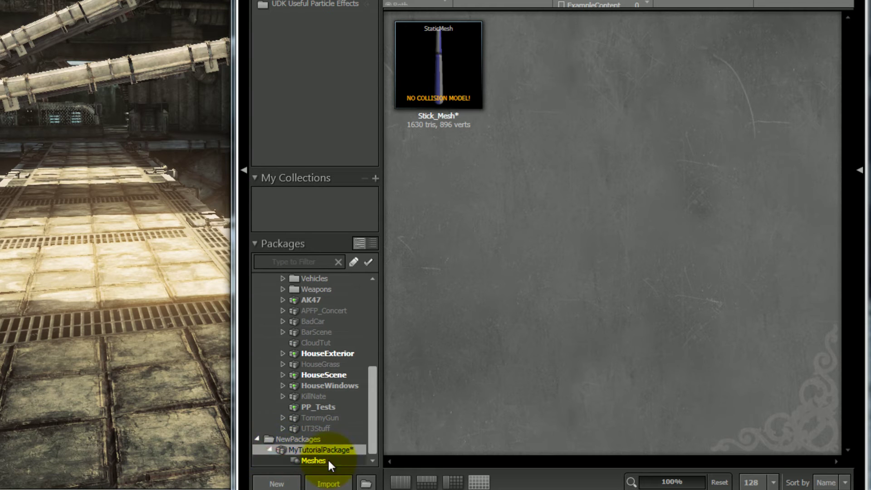
{"action": "left_click", "coordinate": [309, 460]}
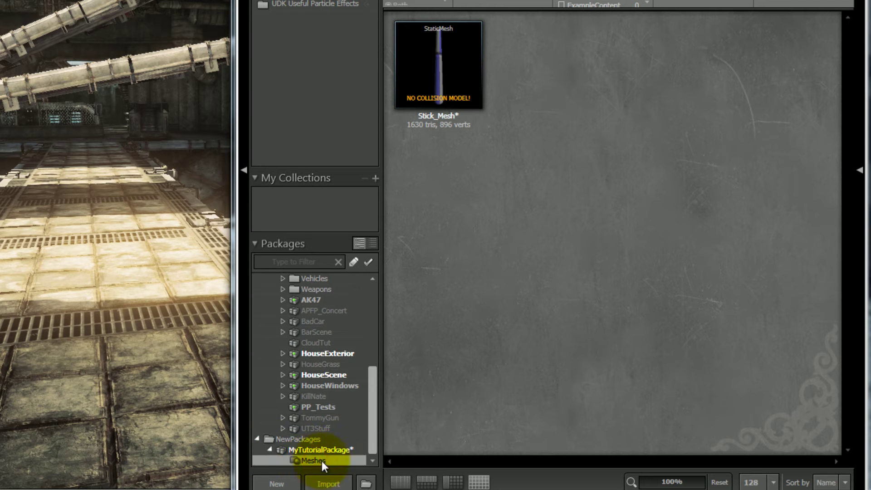
{"action": "left_click", "coordinate": [330, 482]}
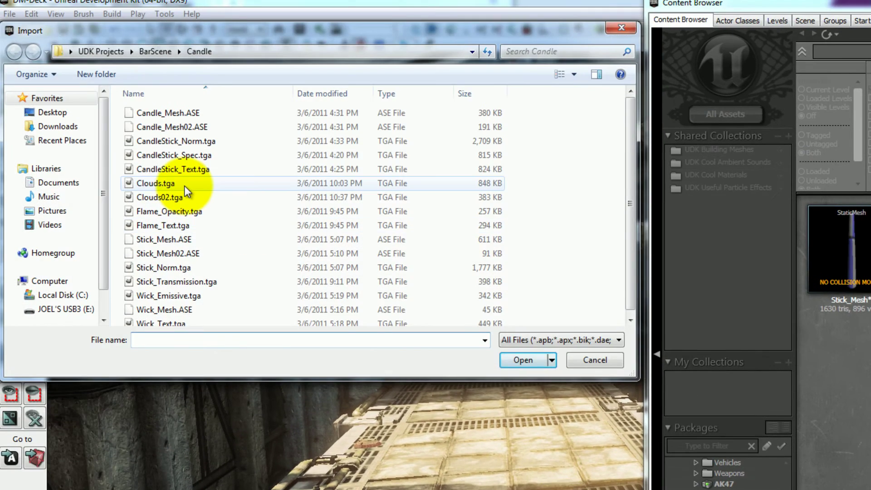
Step: Import Clouds.tga as Clouds_Text into a new Textures group
{"action": "left_click", "coordinate": [172, 177]}
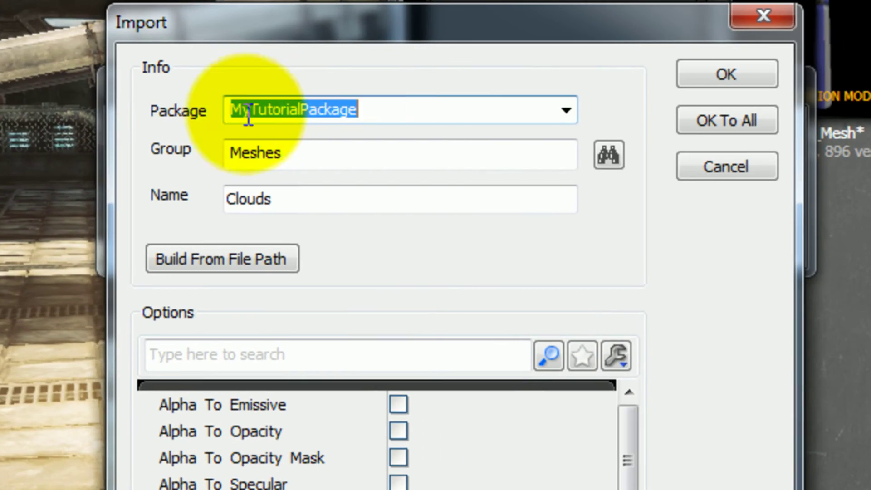
{"action": "double_click", "coordinate": [315, 146]}
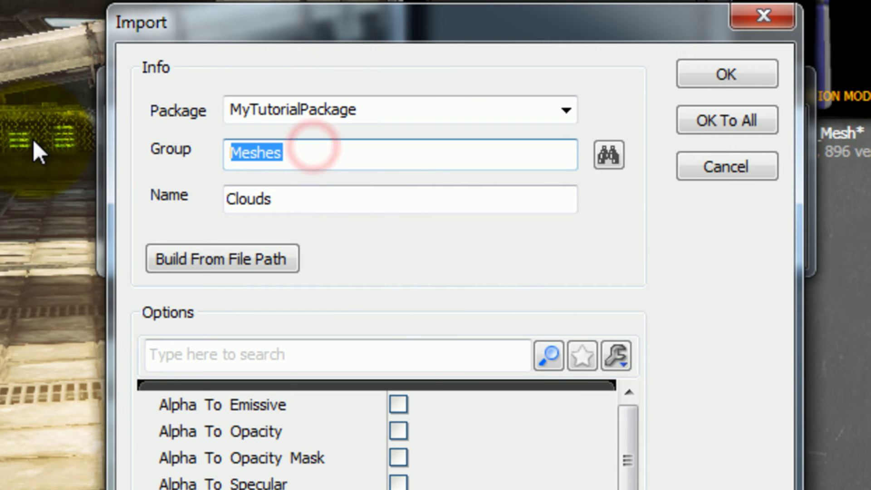
{"action": "type", "text": "Tex"}
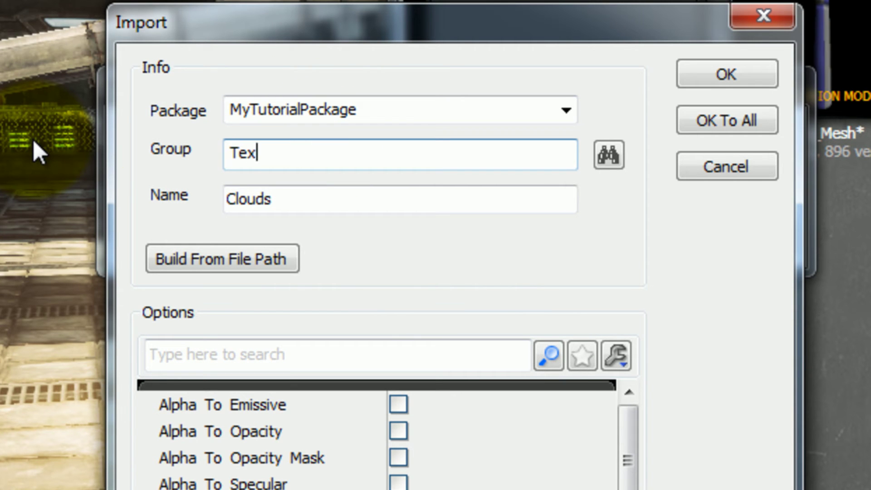
{"action": "type", "text": "tures"}
{"action": "key", "text": "Tab"}
{"action": "key", "text": "Tab"}
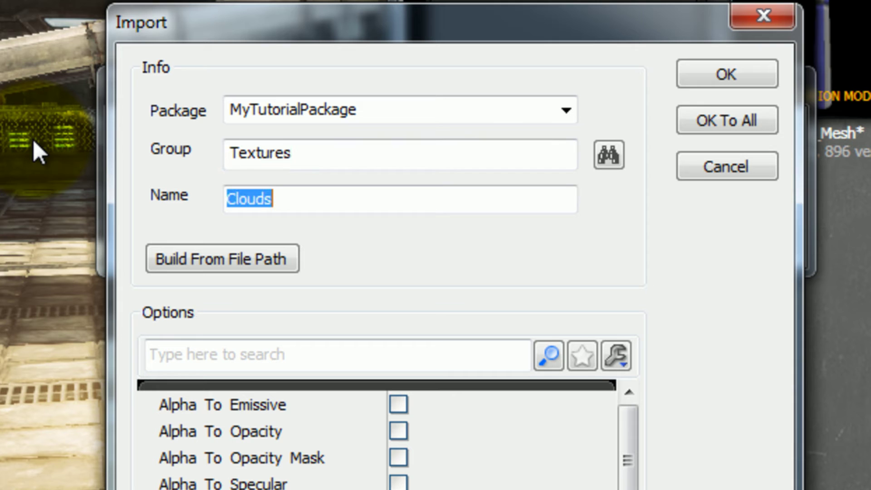
{"action": "key", "text": "End"}
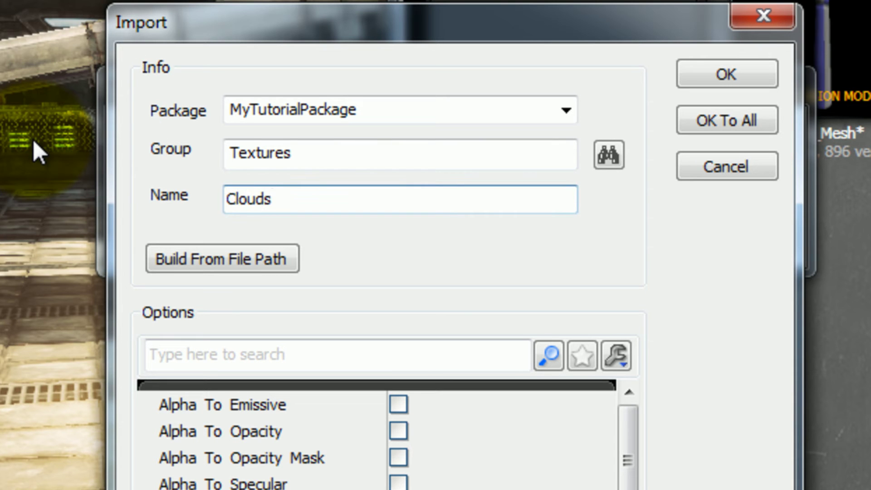
{"action": "type", "text": "_Text"}
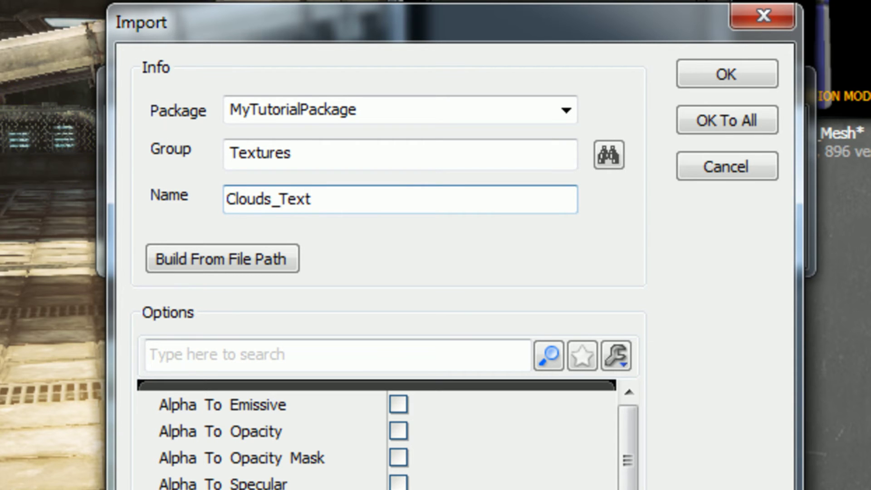
{"action": "left_click", "coordinate": [718, 76]}
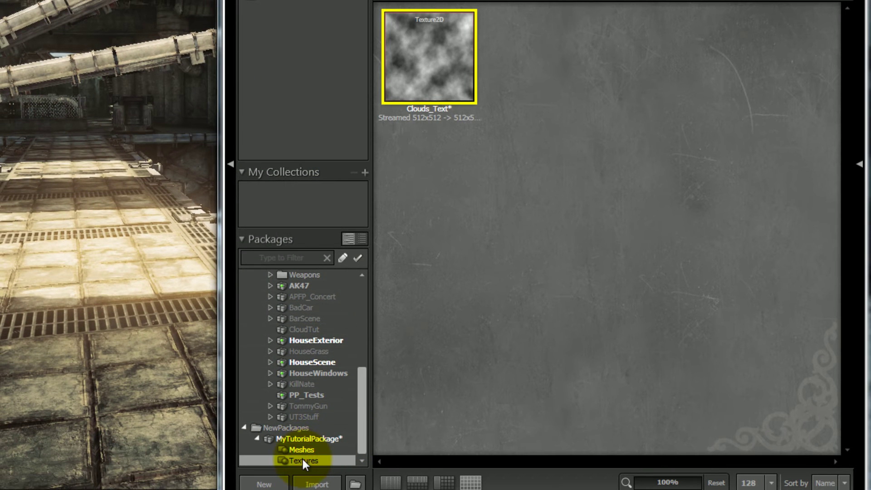
{"action": "left_click", "coordinate": [304, 452]}
{"action": "left_click", "coordinate": [306, 458]}
{"action": "left_click", "coordinate": [307, 451]}
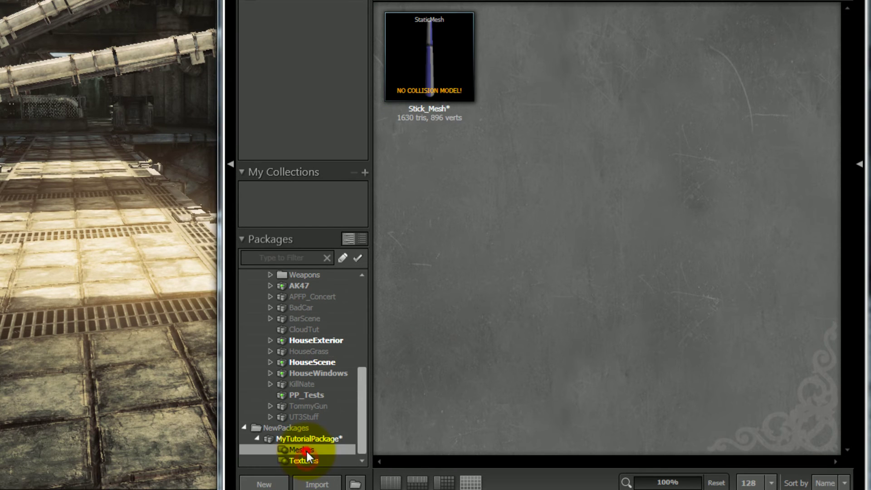
{"action": "left_click", "coordinate": [313, 460]}
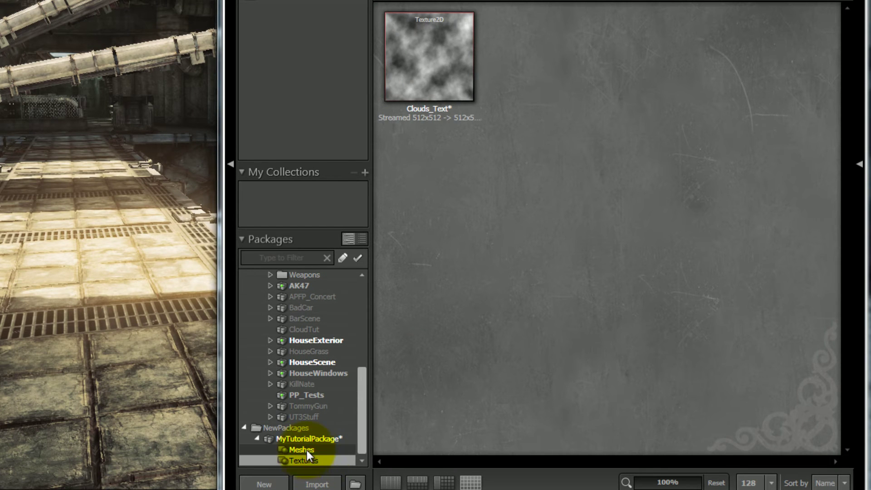
{"action": "left_click", "coordinate": [309, 439]}
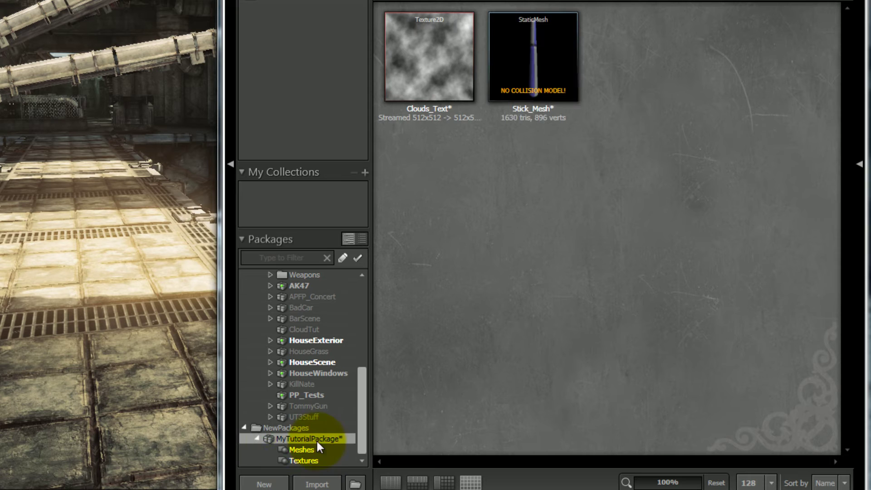
{"action": "left_click", "coordinate": [325, 459]}
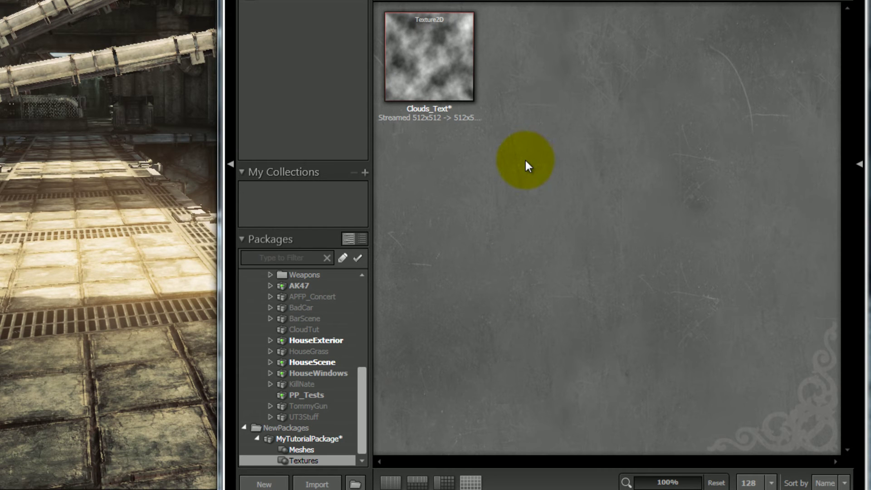
Step: Try setting up a Material asset in the New asset dialog, then cancel it
{"action": "right_click", "coordinate": [526, 161]}
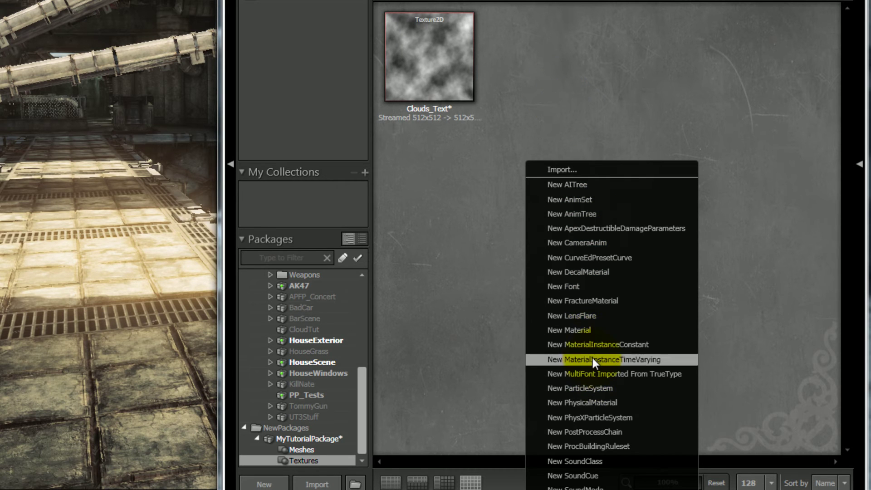
{"action": "left_click", "coordinate": [432, 291]}
{"action": "left_click", "coordinate": [268, 485]}
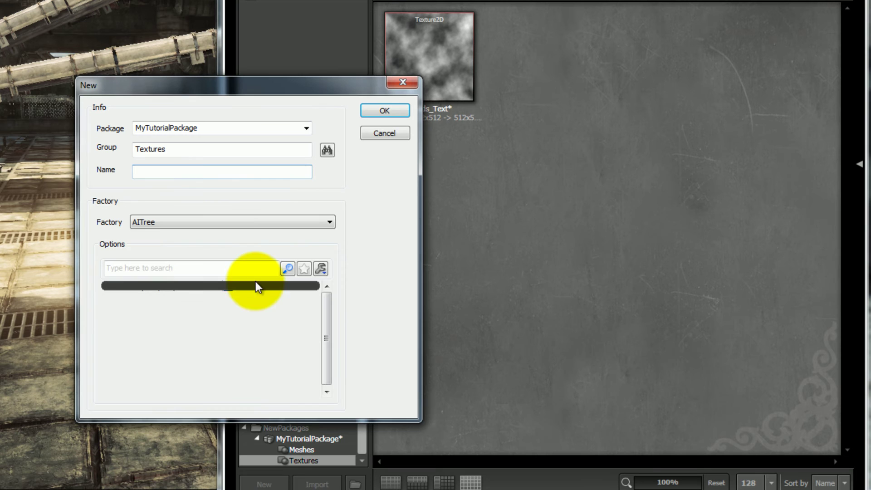
{"action": "left_click", "coordinate": [222, 224]}
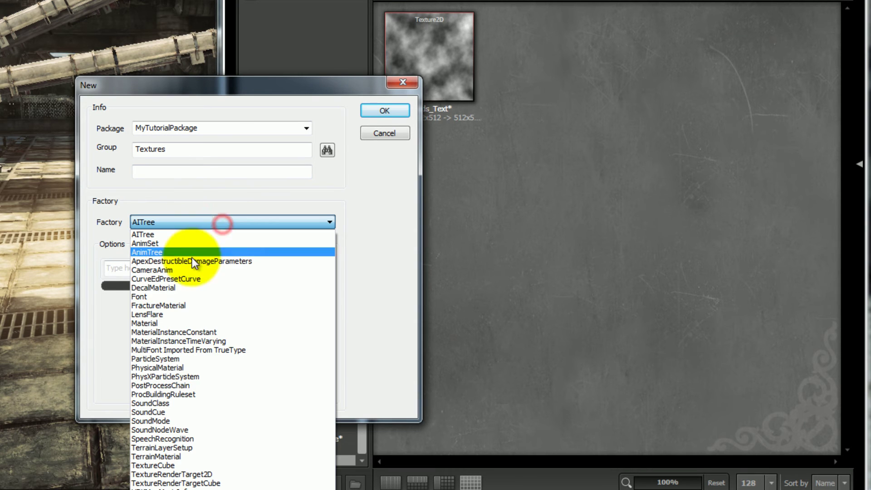
{"action": "left_click", "coordinate": [224, 393]}
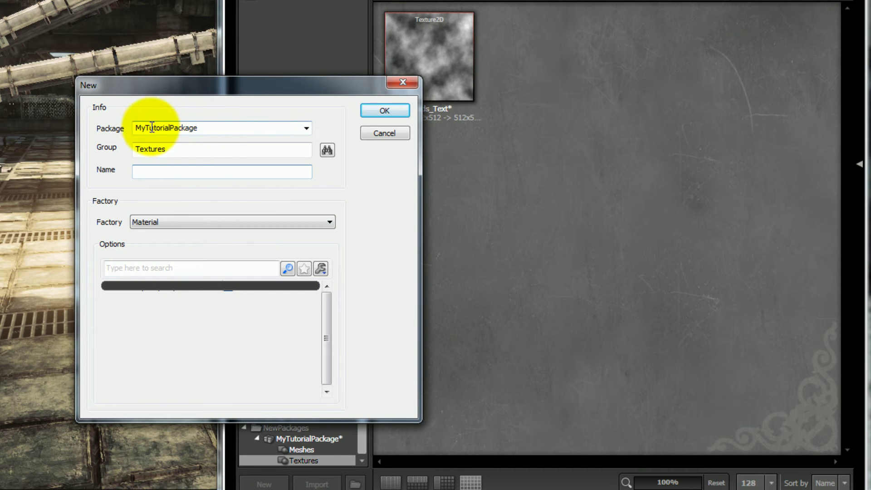
{"action": "left_click", "coordinate": [182, 149]}
{"action": "left_click", "coordinate": [156, 172]}
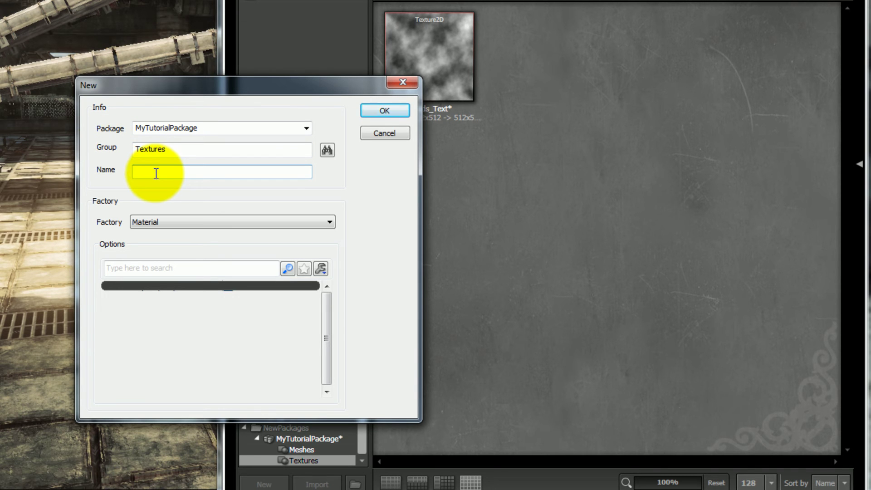
{"action": "left_click", "coordinate": [395, 131]}
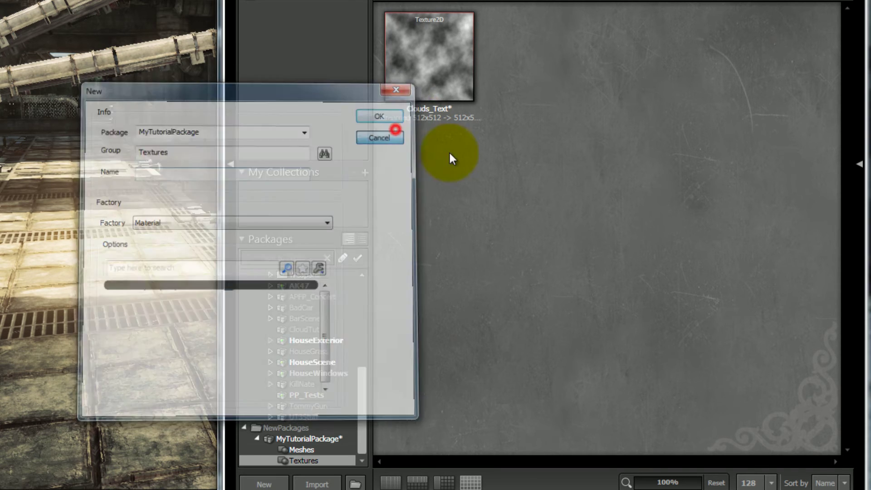
Step: Create a New Material from the context menu named Could_Mat
{"action": "right_click", "coordinate": [476, 177]}
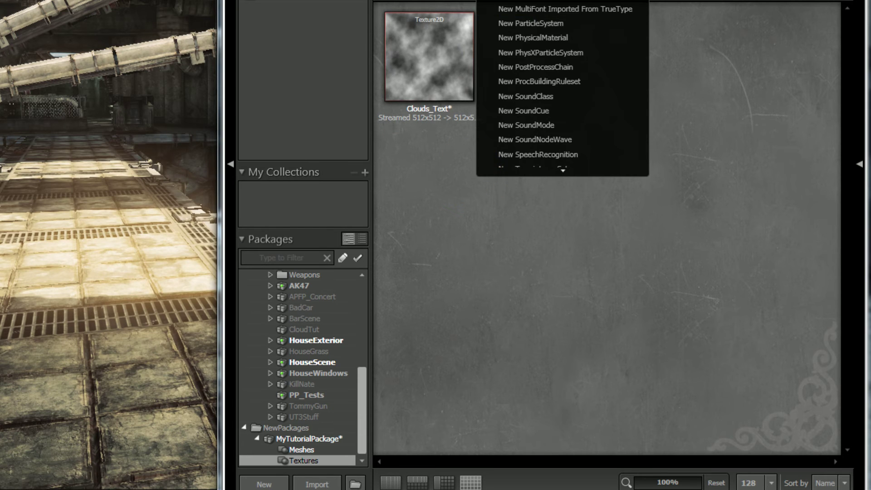
{"action": "left_click", "coordinate": [531, 5]}
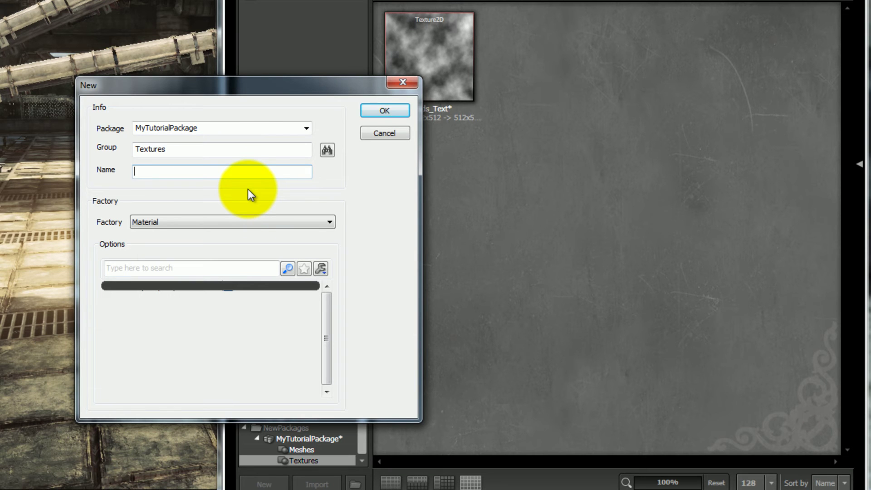
{"action": "type", "text": "Could_Mat"}
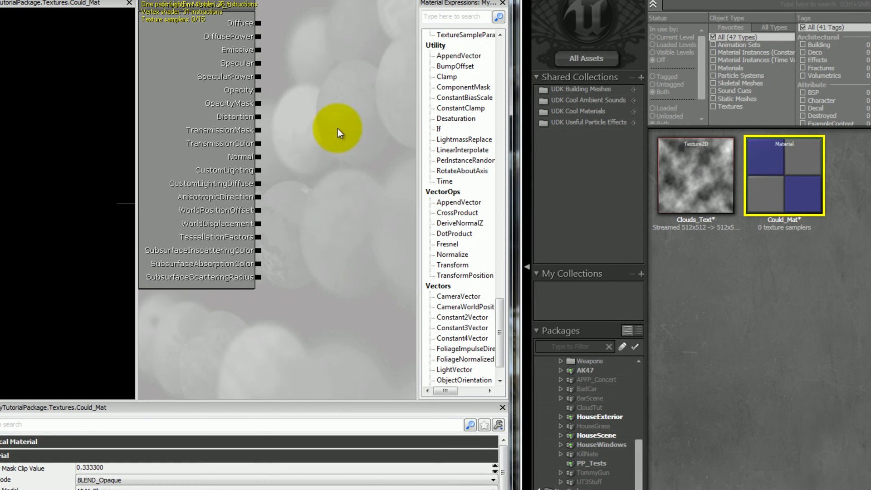
Step: Connect Clouds_Text to Could_Mat's Diffuse, apply and close, then show the Meshes group
{"action": "left_click_drag", "start_coordinate": [681, 175], "coordinate": [213, 71]}
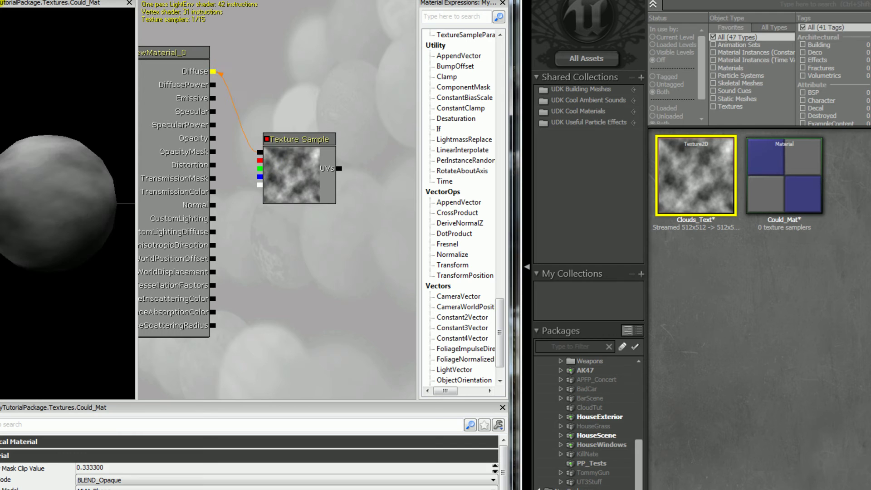
{"action": "key", "text": "alt+F4"}
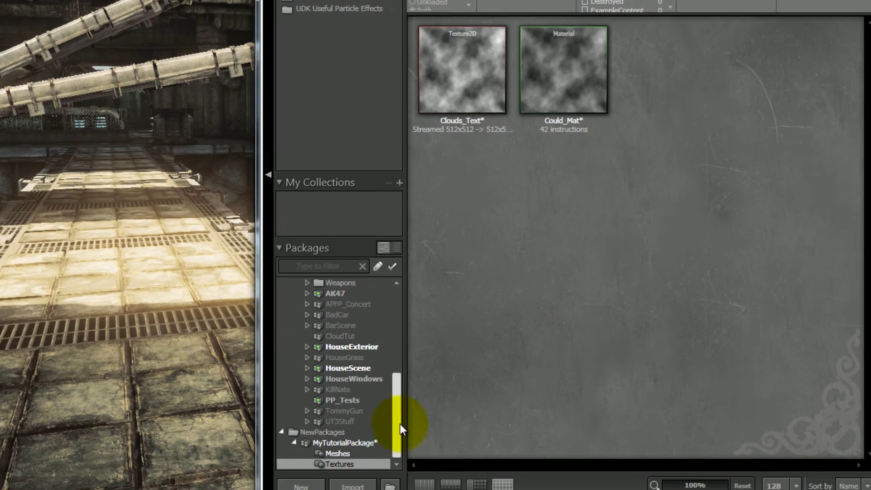
{"action": "left_click", "coordinate": [309, 448]}
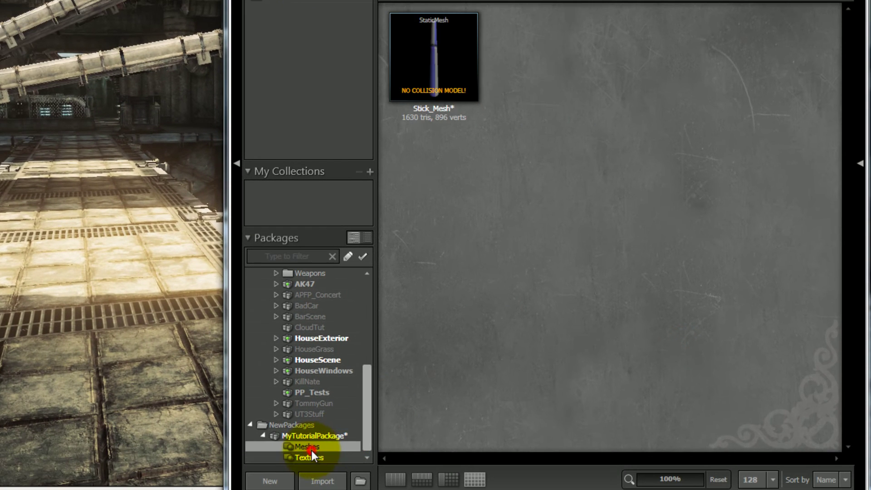
{"action": "left_click", "coordinate": [310, 456]}
Step: Assign Could_Mat to Stick_Mesh's LODInfo [0] Elements [0] material, then close the editor
{"action": "left_click", "coordinate": [329, 447]}
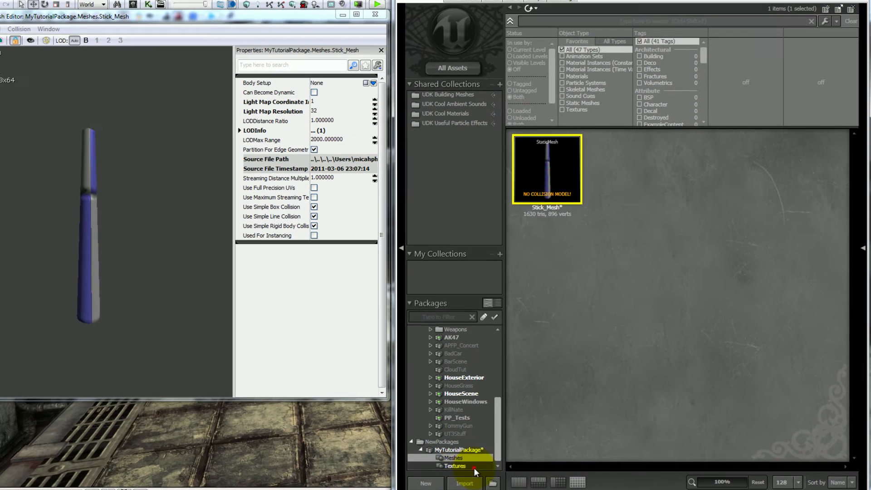
{"action": "left_click", "coordinate": [455, 467]}
{"action": "left_click", "coordinate": [632, 179]}
{"action": "left_click_drag", "start_coordinate": [91, 194], "coordinate": [122, 227]}
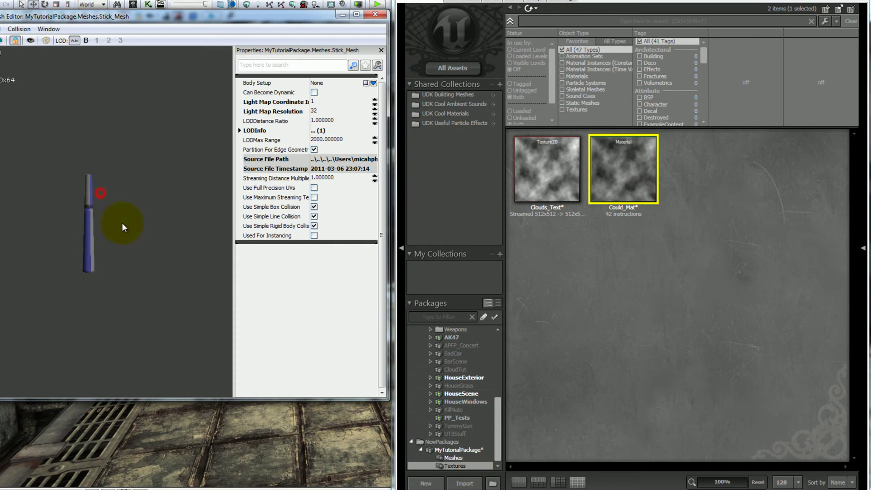
{"action": "left_click", "coordinate": [255, 131]}
{"action": "left_click", "coordinate": [256, 140]}
{"action": "left_click", "coordinate": [274, 149]}
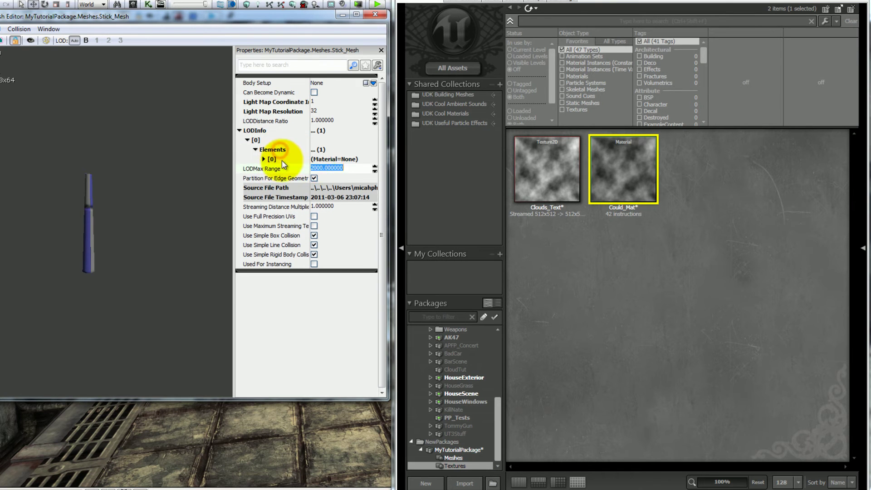
{"action": "left_click", "coordinate": [271, 159]}
{"action": "left_click", "coordinate": [359, 188]}
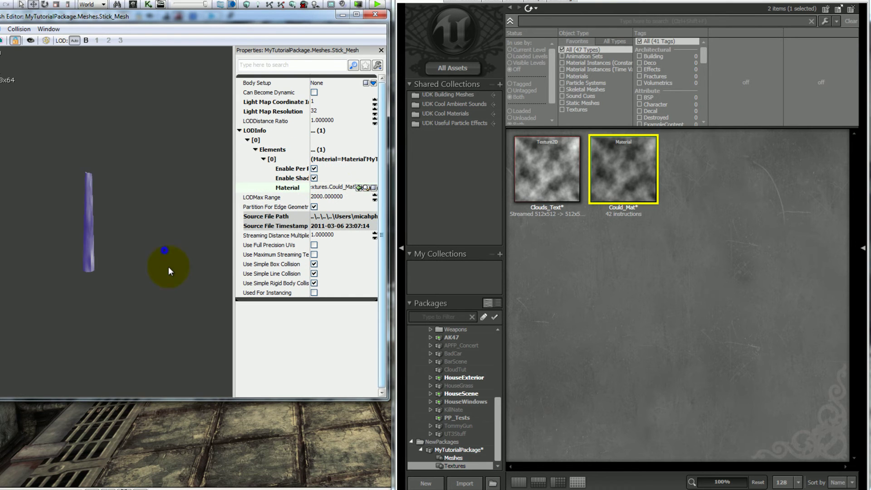
{"action": "left_click", "coordinate": [263, 158]}
{"action": "left_click_drag", "start_coordinate": [117, 214], "coordinate": [206, 157]}
{"action": "left_click", "coordinate": [375, 14]}
Step: Reopen Stick_Mesh with Could_Mat selected, check the preview, and close the editor
{"action": "left_click", "coordinate": [472, 459]}
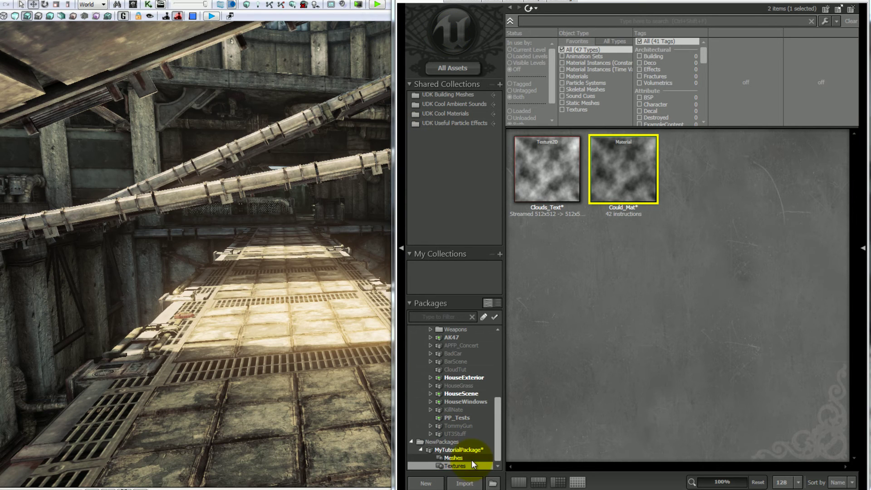
{"action": "double_click", "coordinate": [546, 197]}
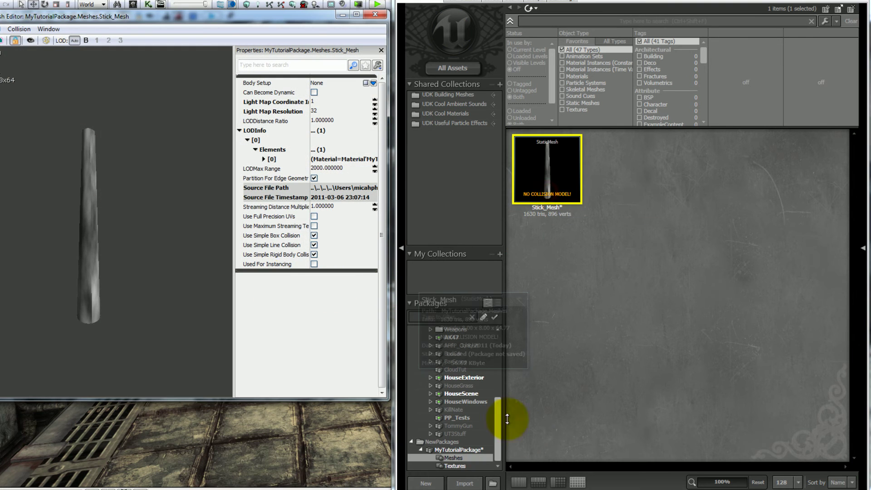
{"action": "left_click", "coordinate": [477, 466]}
{"action": "left_click", "coordinate": [624, 186]}
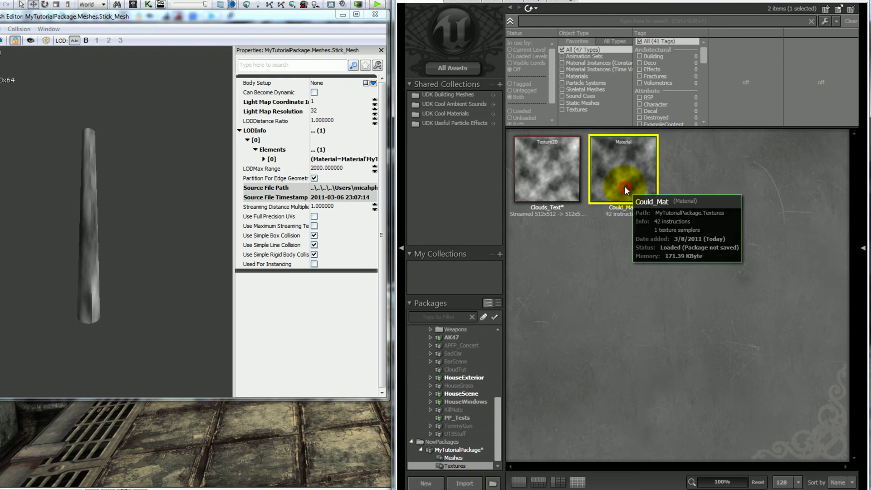
{"action": "mouse_move", "coordinate": [123, 225]}
{"action": "left_mouse_down"}
{"action": "mouse_move", "coordinate": [119, 279]}
{"action": "mouse_move", "coordinate": [160, 246]}
{"action": "left_mouse_up"}
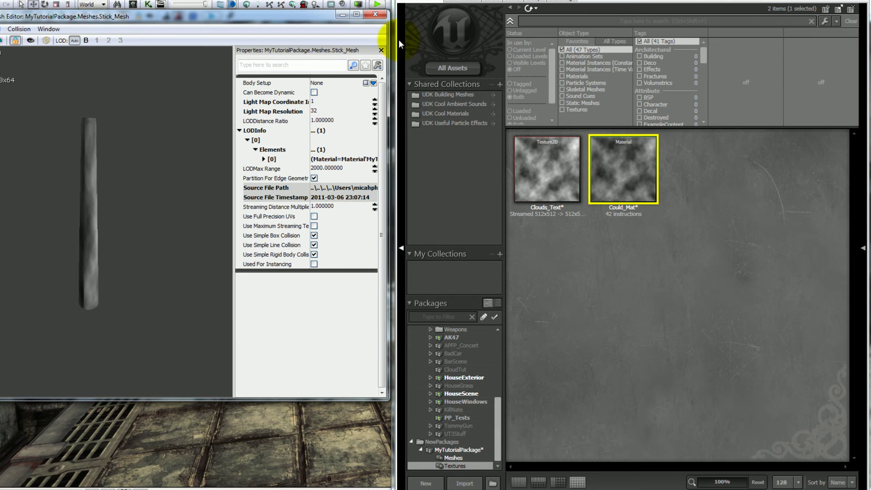
{"action": "left_click", "coordinate": [375, 15]}
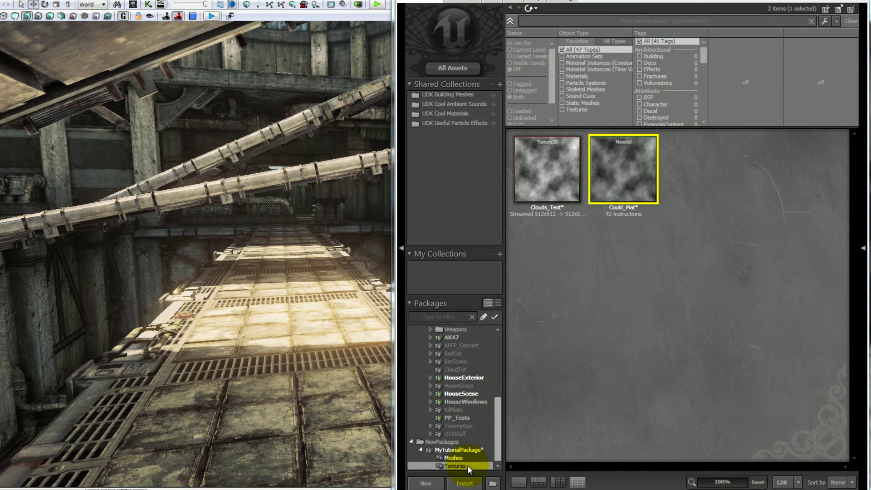
Step: Open Stick_Mesh and select Concrete_Mat in the HouseScene package
{"action": "left_click", "coordinate": [465, 378]}
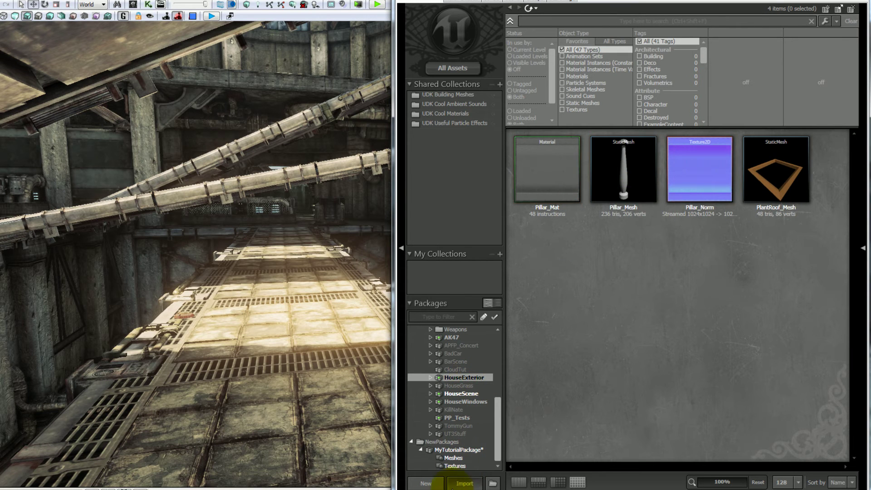
{"action": "left_click", "coordinate": [454, 466]}
{"action": "left_click", "coordinate": [453, 458]}
{"action": "double_click", "coordinate": [551, 186]}
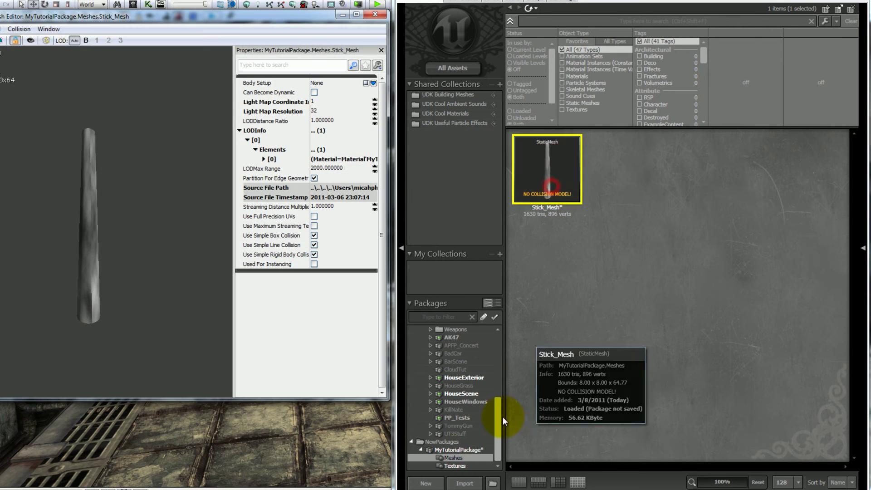
{"action": "left_click", "coordinate": [458, 418]}
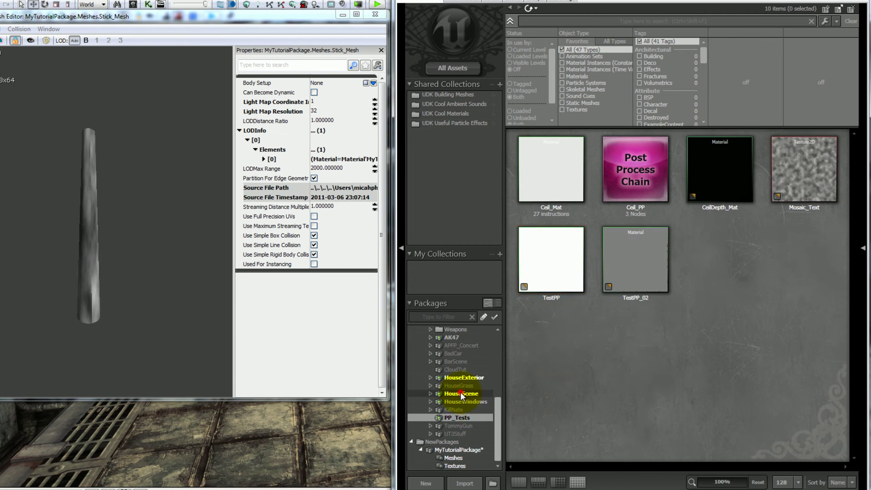
{"action": "left_click", "coordinate": [461, 394]}
{"action": "left_click", "coordinate": [544, 357]}
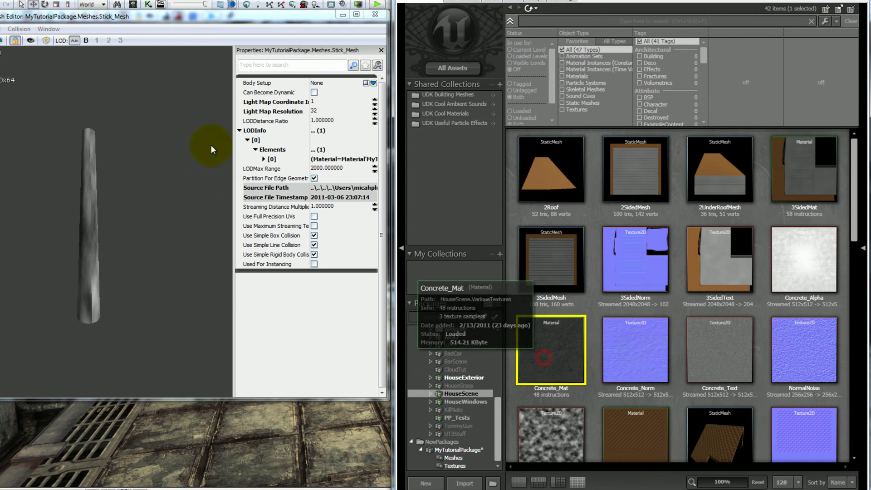
Step: Replace Element [0]'s material with Concrete_Mat and close the Static Mesh Editor
{"action": "left_click", "coordinate": [263, 159]}
{"action": "left_click", "coordinate": [358, 187]}
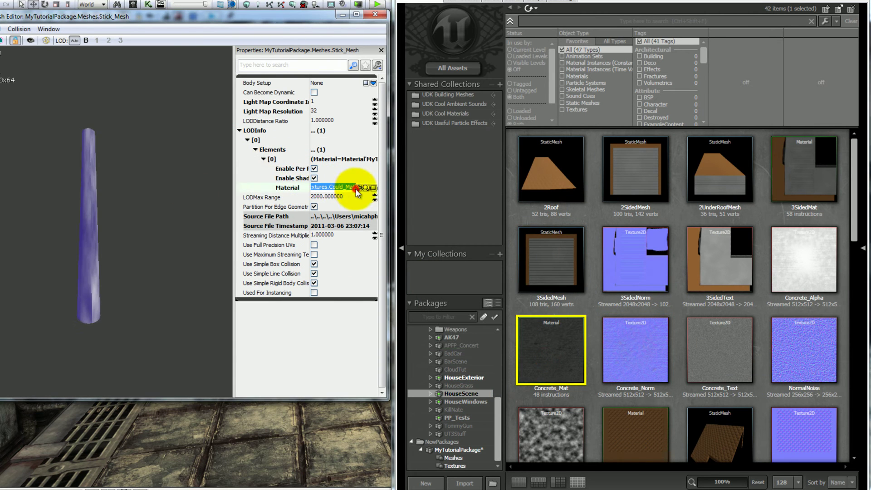
{"action": "left_click", "coordinate": [359, 187]}
{"action": "left_click", "coordinate": [172, 194]}
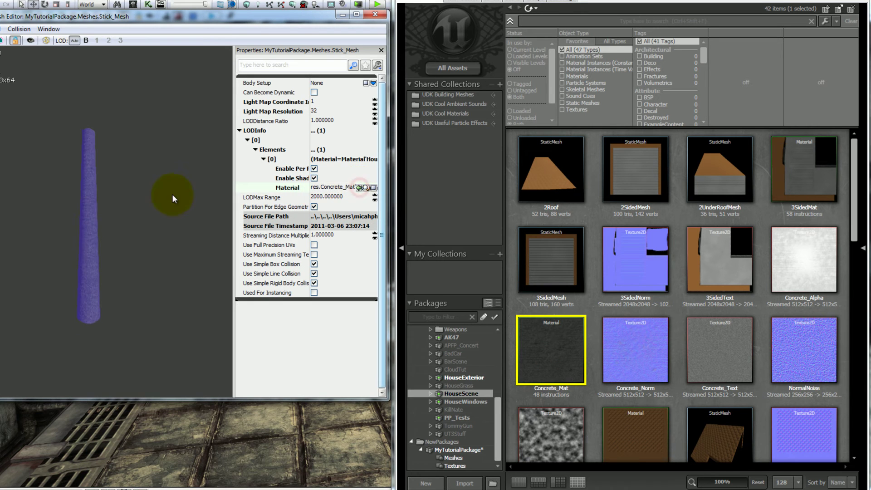
{"action": "left_click", "coordinate": [270, 150]}
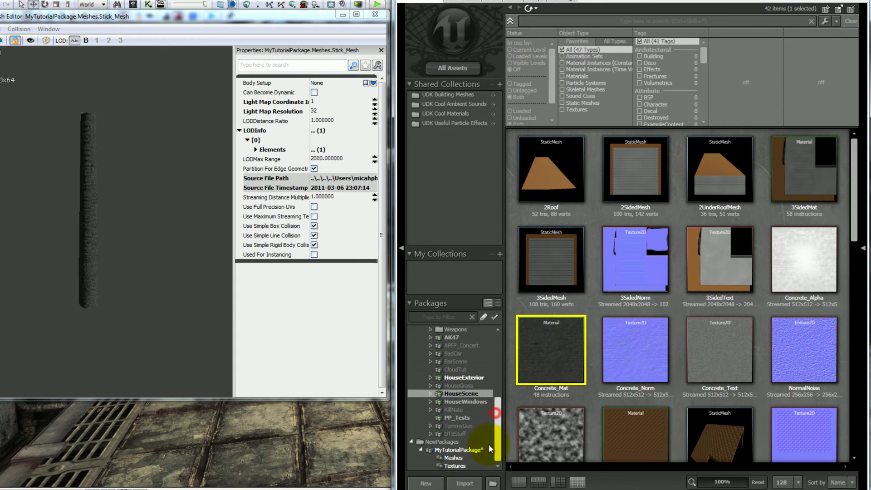
{"action": "left_click", "coordinate": [461, 449]}
{"action": "left_click", "coordinate": [375, 14]}
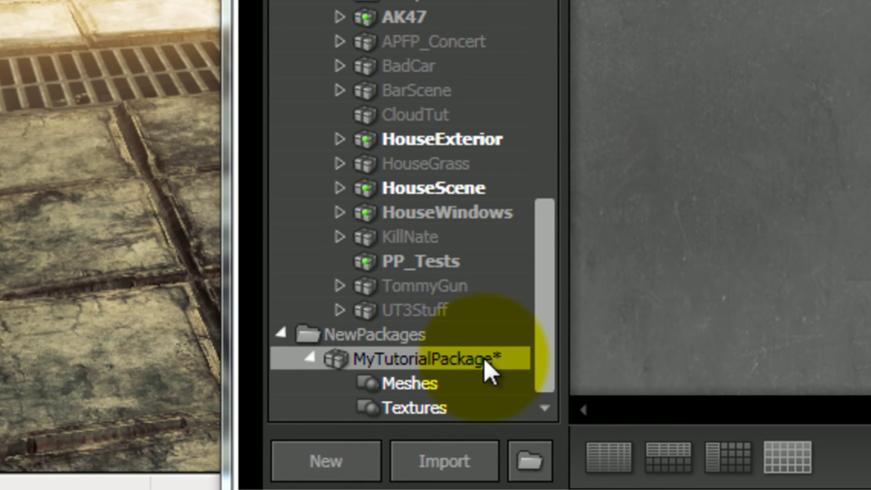
Step: Save MyTutorialPackage as MyTutorialPackage.upk in UDKGame\Content
{"action": "right_click", "coordinate": [485, 361]}
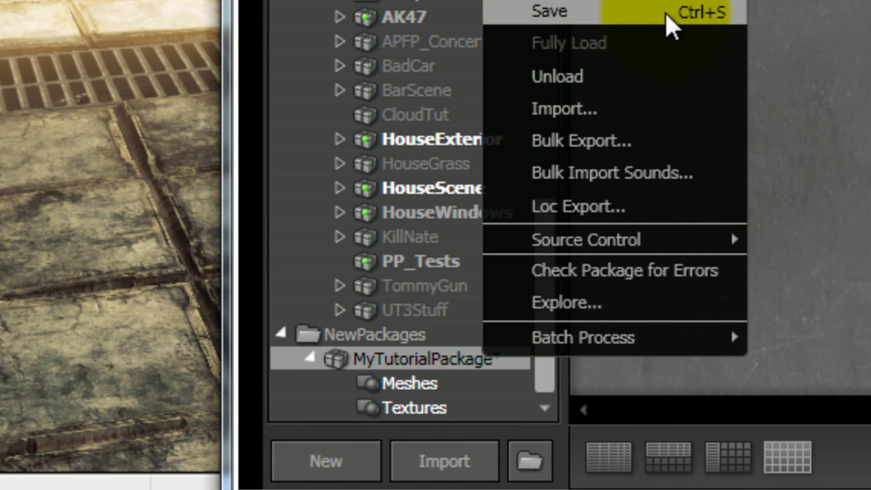
{"action": "left_click", "coordinate": [675, 20]}
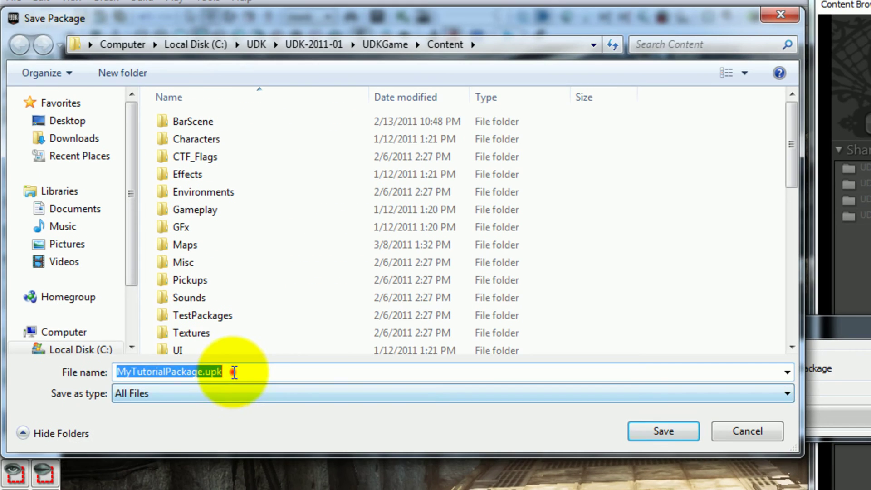
{"action": "left_click", "coordinate": [233, 368]}
{"action": "left_click_drag", "start_coordinate": [790, 150], "coordinate": [755, 198]}
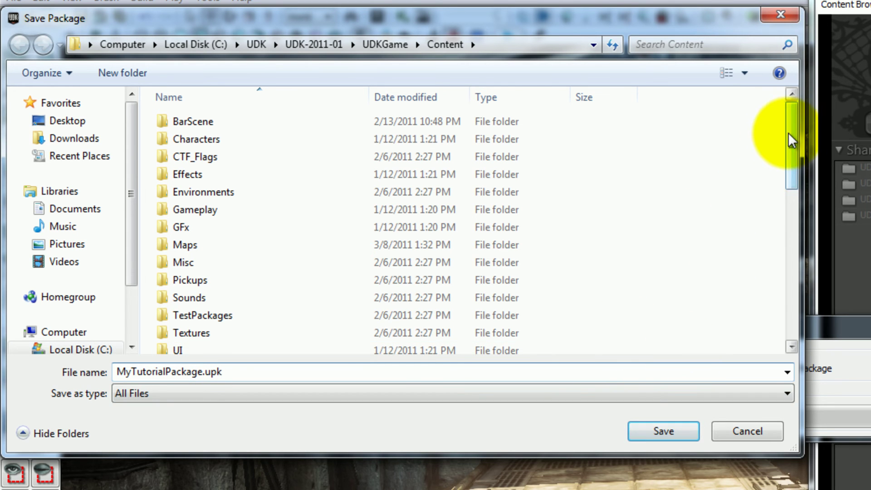
{"action": "mouse_move", "coordinate": [792, 138]}
{"action": "left_mouse_down"}
{"action": "mouse_move", "coordinate": [795, 315]}
{"action": "mouse_move", "coordinate": [798, 129]}
{"action": "left_mouse_up"}
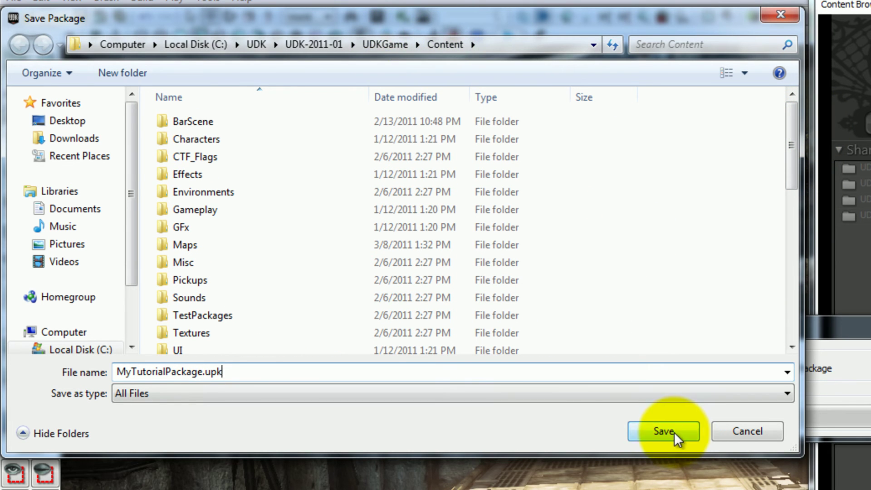
{"action": "left_click", "coordinate": [223, 372]}
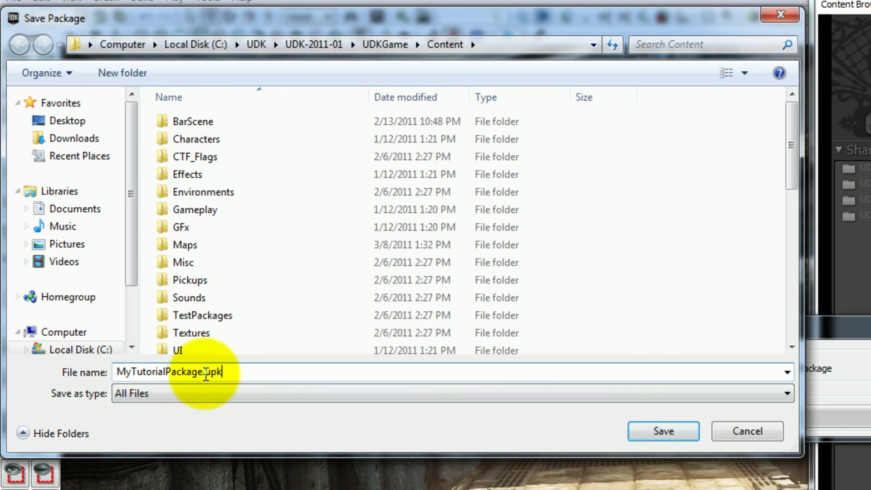
{"action": "left_click", "coordinate": [647, 431]}
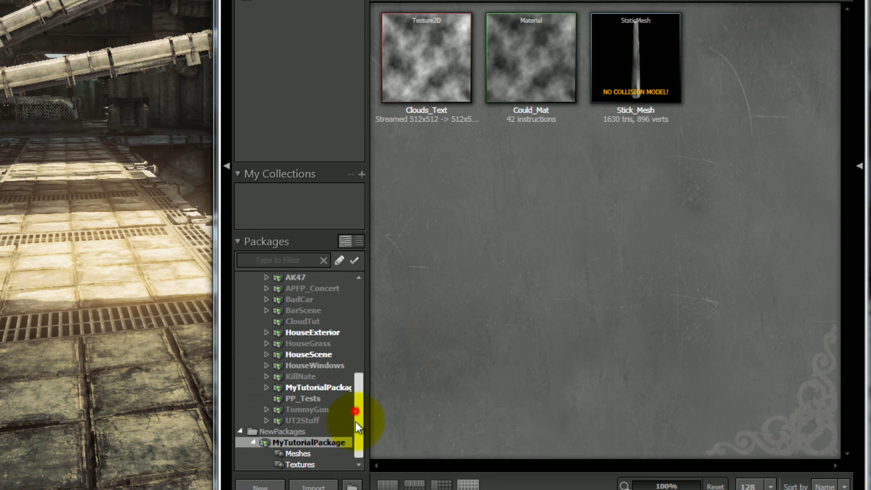
Step: Compare MyTutorialPackage under Content with its NewPackages entry and scroll the tree
{"action": "left_click", "coordinate": [306, 388]}
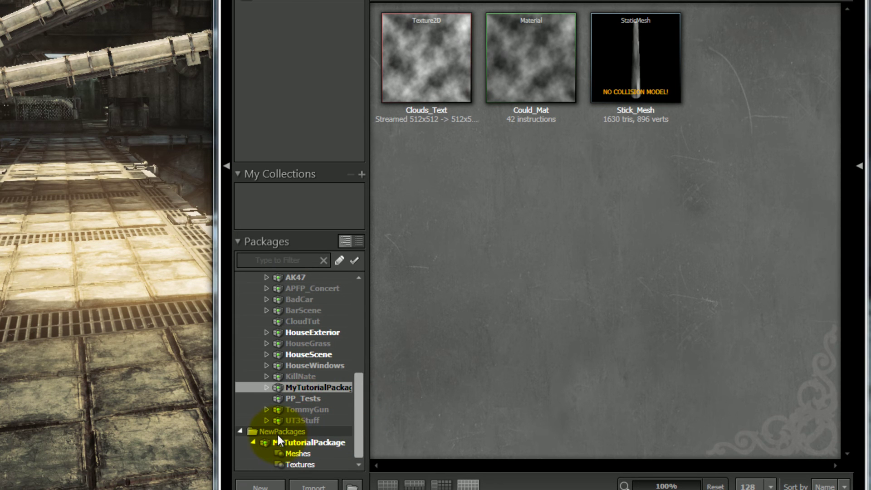
{"action": "left_click", "coordinate": [316, 441]}
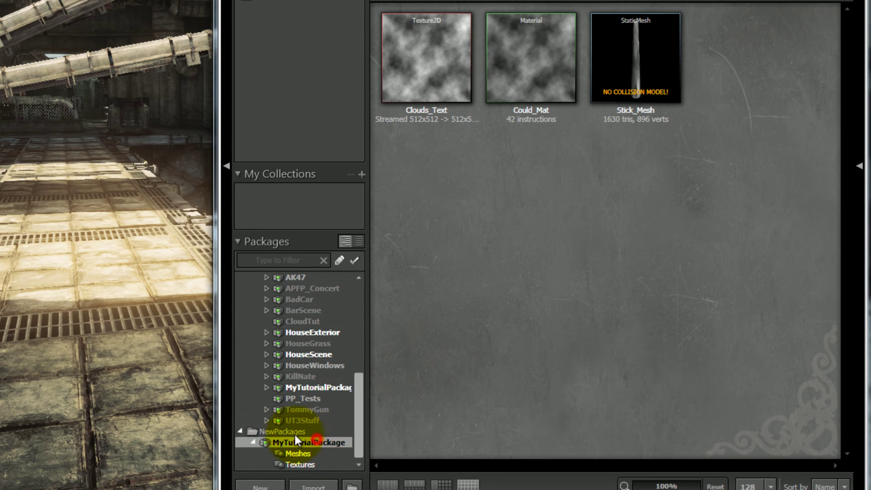
{"action": "left_click", "coordinate": [319, 389]}
{"action": "left_click_drag", "start_coordinate": [358, 399], "coordinate": [360, 321]}
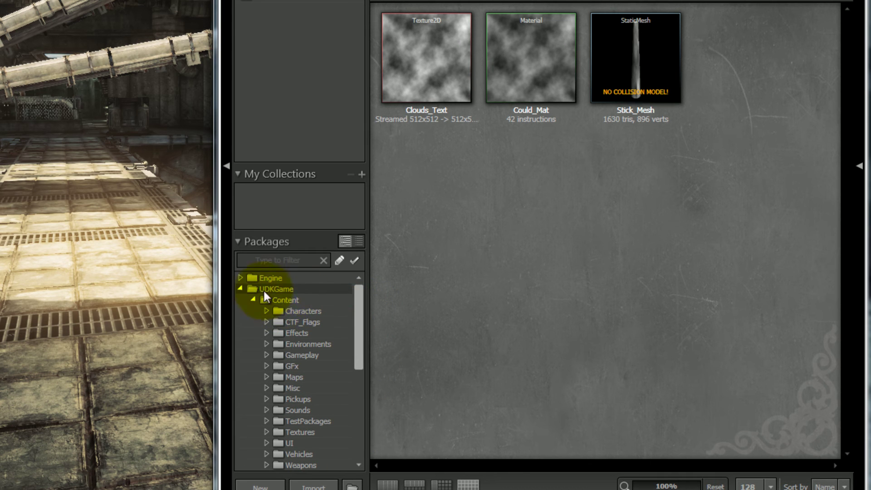
{"action": "left_click_drag", "start_coordinate": [358, 325], "coordinate": [364, 388]}
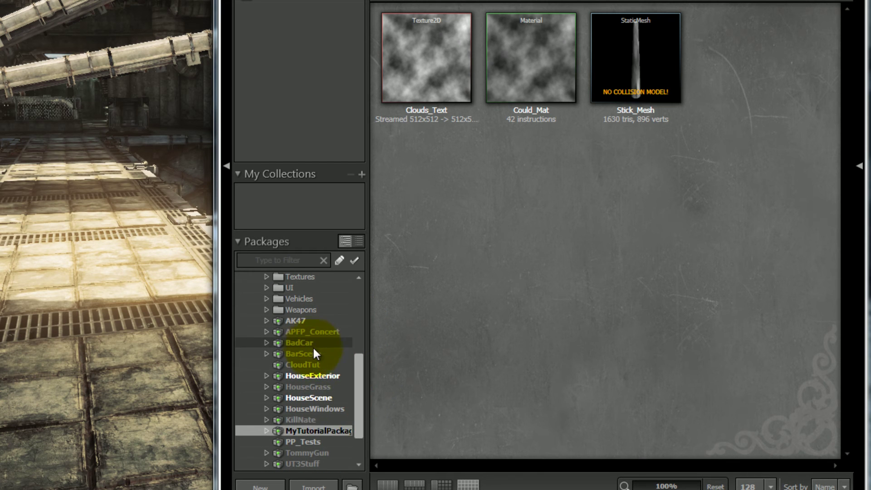
Step: Browse the assets of the BadCar, APFP_Concert, CloudTut and HouseGrass packages
{"action": "left_click", "coordinate": [320, 343]}
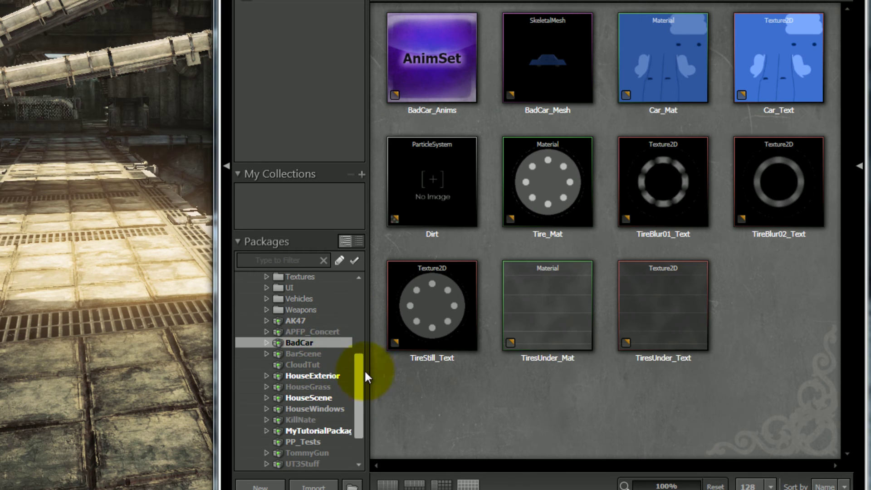
{"action": "left_click_drag", "start_coordinate": [356, 375], "coordinate": [352, 367]}
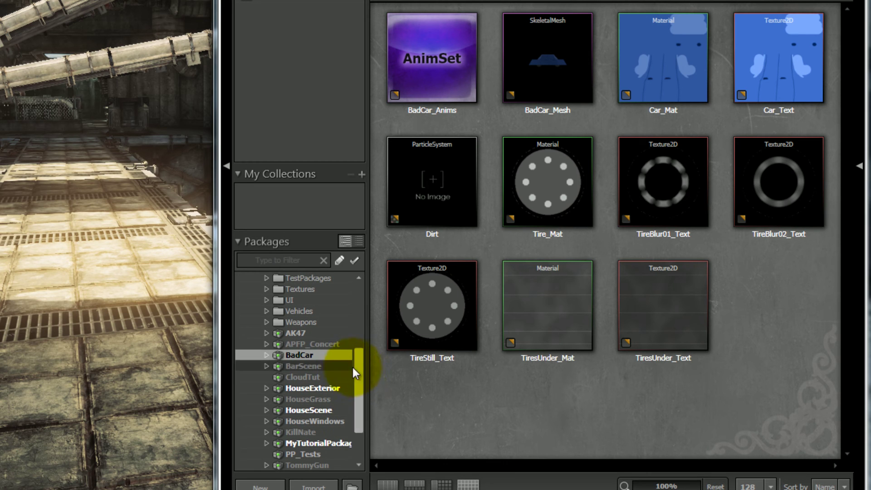
{"action": "left_click", "coordinate": [334, 347]}
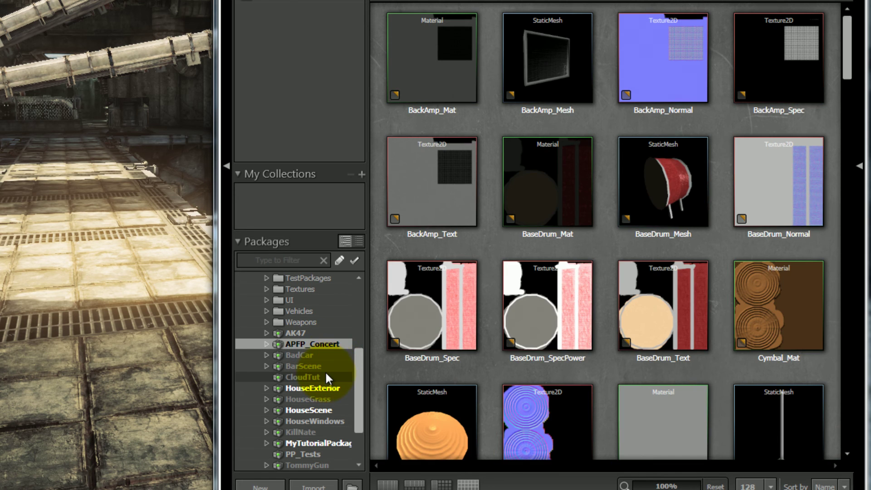
{"action": "left_click", "coordinate": [326, 377]}
{"action": "left_click", "coordinate": [325, 400]}
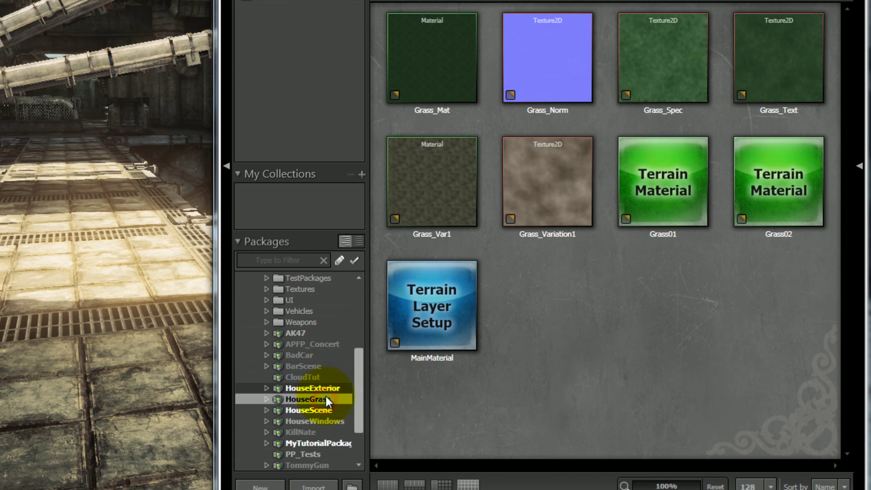
{"action": "left_click_drag", "start_coordinate": [355, 360], "coordinate": [348, 286]}
Step: Toggle the CTF_Flags and Characters folders, check BadCar, then settle on APFP_Concert's assets
{"action": "left_click", "coordinate": [266, 322]}
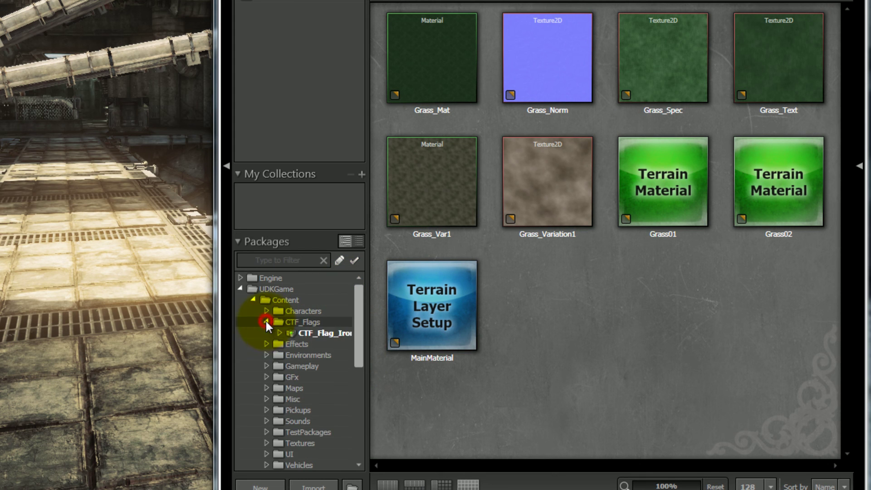
{"action": "left_click", "coordinate": [266, 321]}
{"action": "left_click", "coordinate": [263, 311]}
{"action": "scroll", "coordinate": [317, 408], "scroll_direction": "down", "scroll_amount": 8}
{"action": "left_click", "coordinate": [332, 421]}
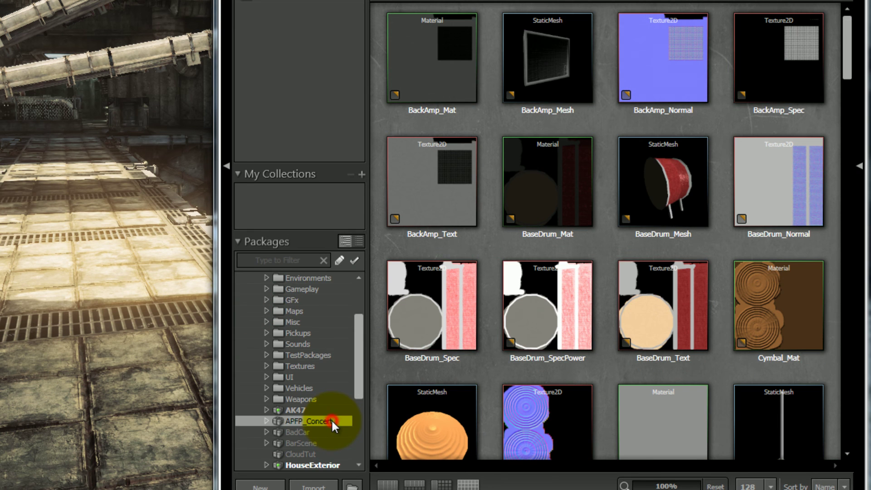
{"action": "scroll", "coordinate": [331, 420], "scroll_direction": "down", "scroll_amount": 1}
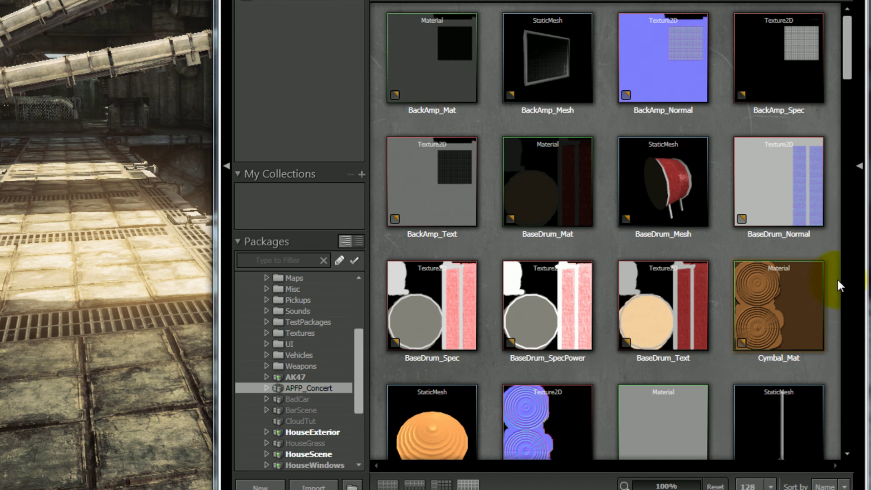
{"action": "left_click_drag", "start_coordinate": [853, 57], "coordinate": [665, 81]}
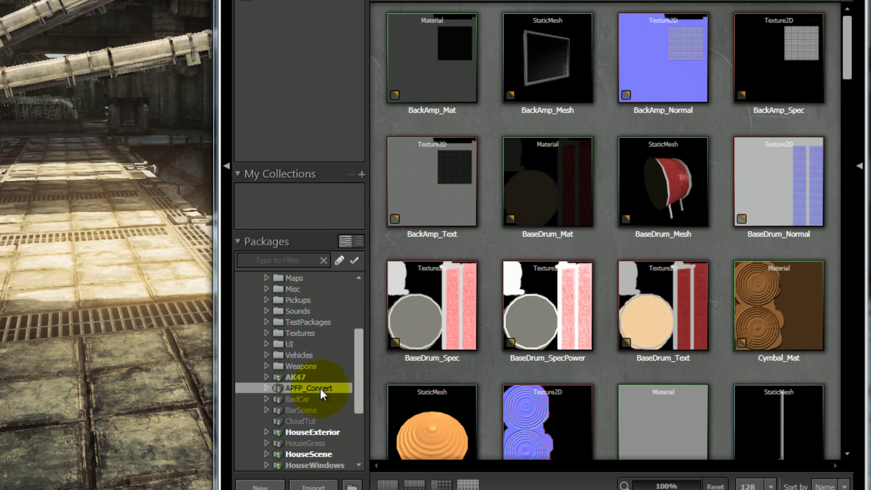
{"action": "left_click", "coordinate": [308, 396]}
{"action": "left_click", "coordinate": [305, 390]}
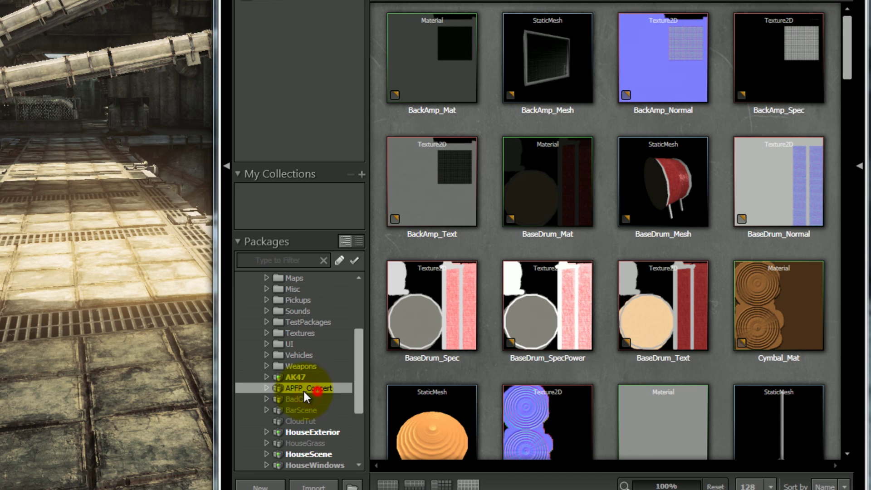
Step: Fully Load the APFP_Concert package so every asset shows its stats
{"action": "right_click", "coordinate": [334, 388]}
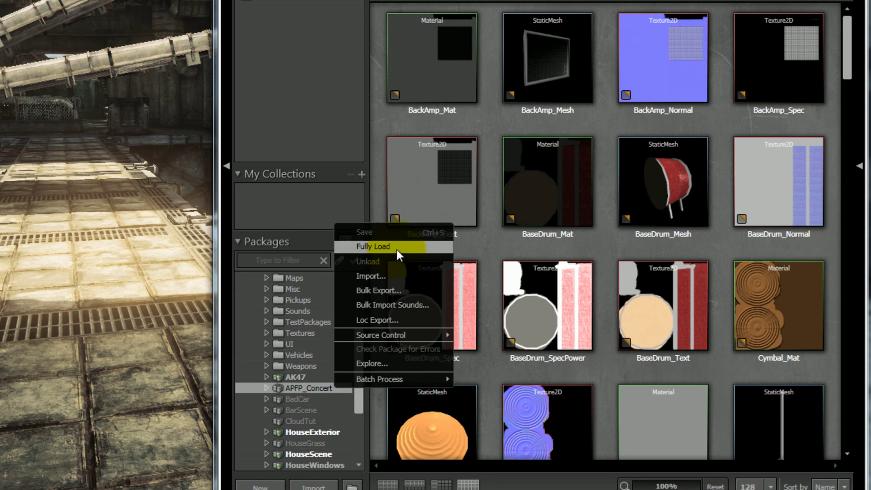
{"action": "left_click", "coordinate": [415, 246]}
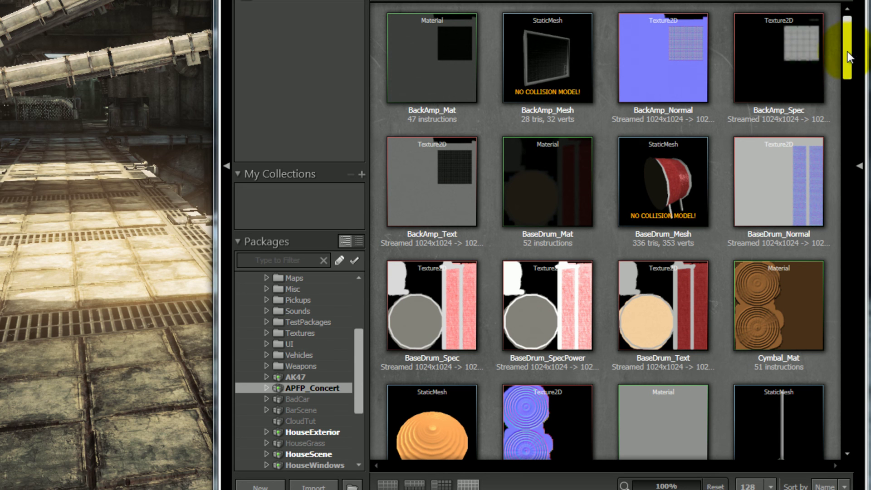
{"action": "mouse_move", "coordinate": [848, 51]}
{"action": "left_mouse_down"}
{"action": "mouse_move", "coordinate": [846, 73]}
{"action": "mouse_move", "coordinate": [846, 51]}
{"action": "left_mouse_up"}
Step: Open BaseDrum_Mesh in the Static Mesh Editor and rotate the drum to inspect it
{"action": "left_click", "coordinate": [672, 161]}
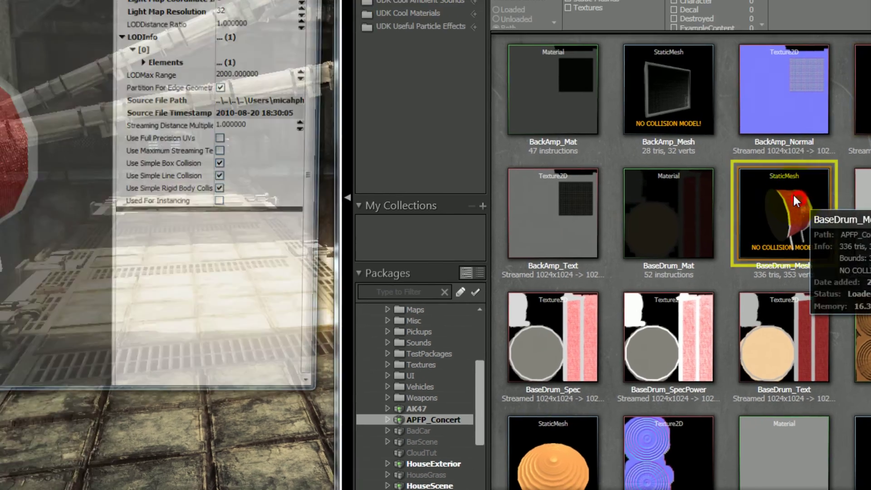
{"action": "double_click", "coordinate": [793, 194]}
{"action": "left_click_drag", "start_coordinate": [464, 247], "coordinate": [456, 187]}
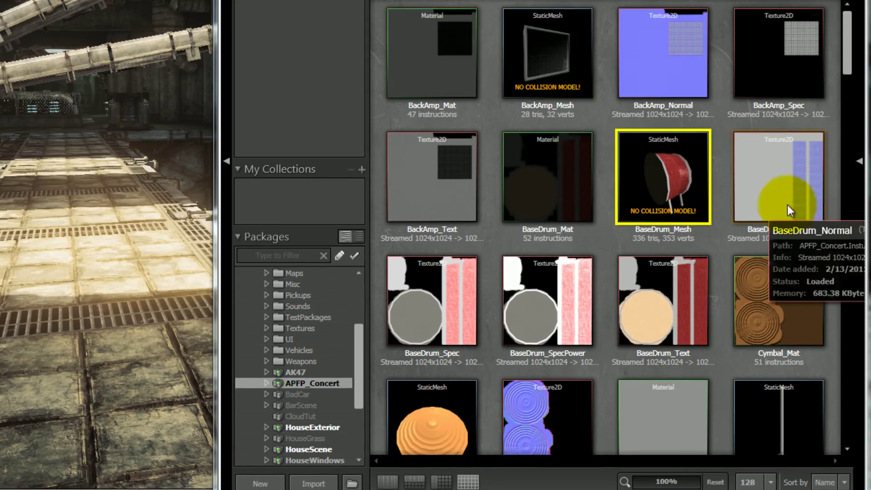
{"action": "mouse_move", "coordinate": [845, 41]}
{"action": "left_mouse_down"}
{"action": "mouse_move", "coordinate": [830, 178]}
{"action": "mouse_move", "coordinate": [847, 39]}
{"action": "left_mouse_up"}
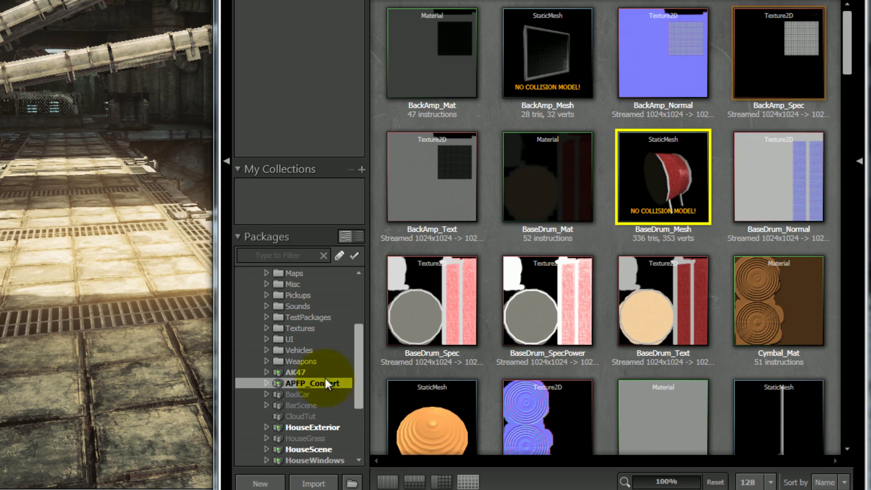
Step: Expand APFP_Concert, browse its Instuments, Sounds and Stage groups, and act on the Motives sound
{"action": "left_click", "coordinate": [267, 384]}
{"action": "left_click", "coordinate": [303, 395]}
{"action": "left_click", "coordinate": [316, 407]}
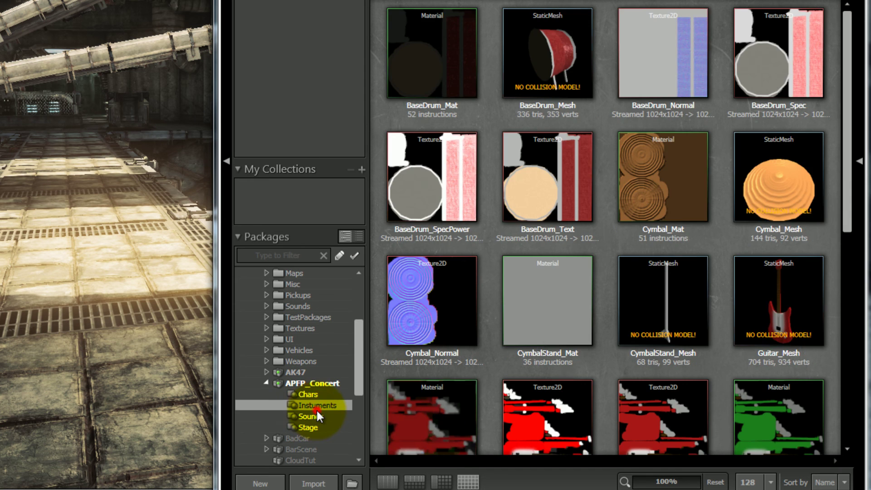
{"action": "left_click", "coordinate": [317, 415]}
{"action": "left_click", "coordinate": [313, 428]}
{"action": "left_click", "coordinate": [317, 415]}
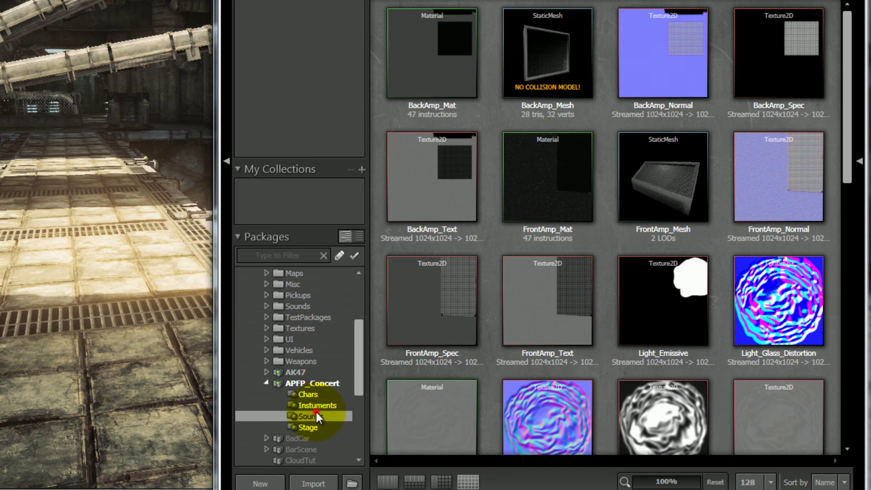
{"action": "left_click", "coordinate": [450, 47]}
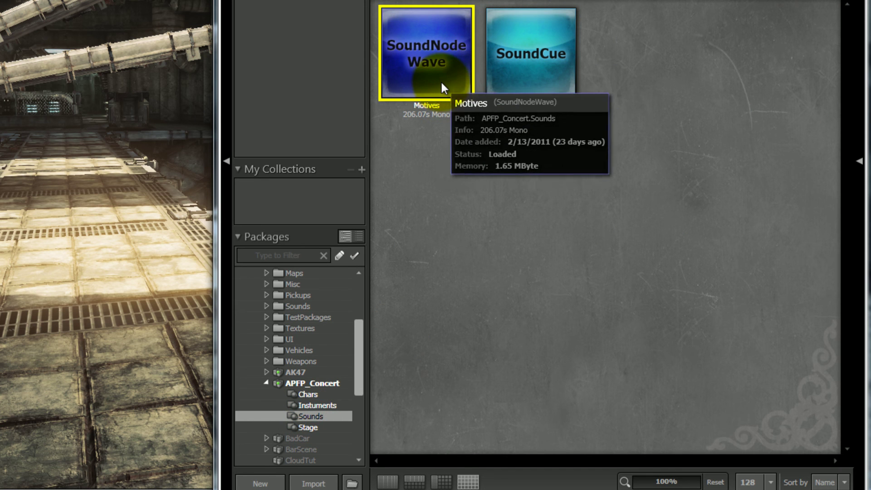
{"action": "right_click", "coordinate": [442, 86]}
{"action": "left_click", "coordinate": [494, 181]}
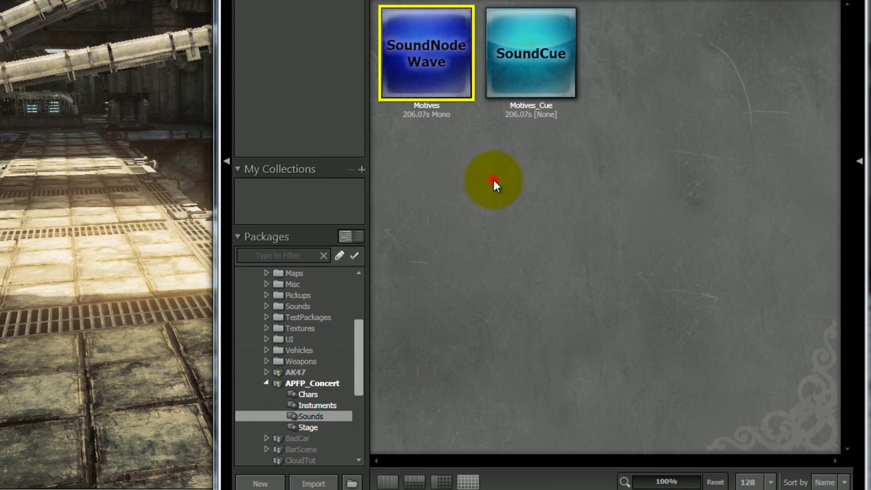
Step: Inspect Guitar_Mesh from the Instuments group in the Static Mesh Editor, then close it
{"action": "left_click", "coordinate": [328, 404]}
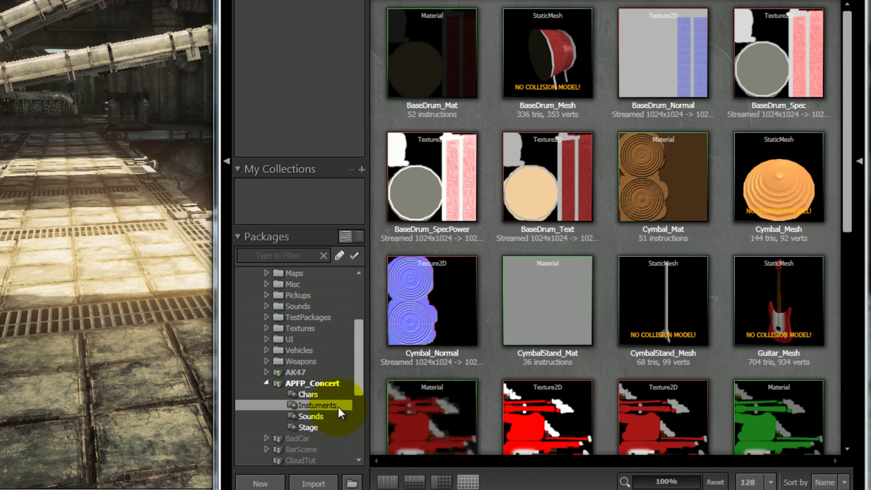
{"action": "double_click", "coordinate": [788, 285]}
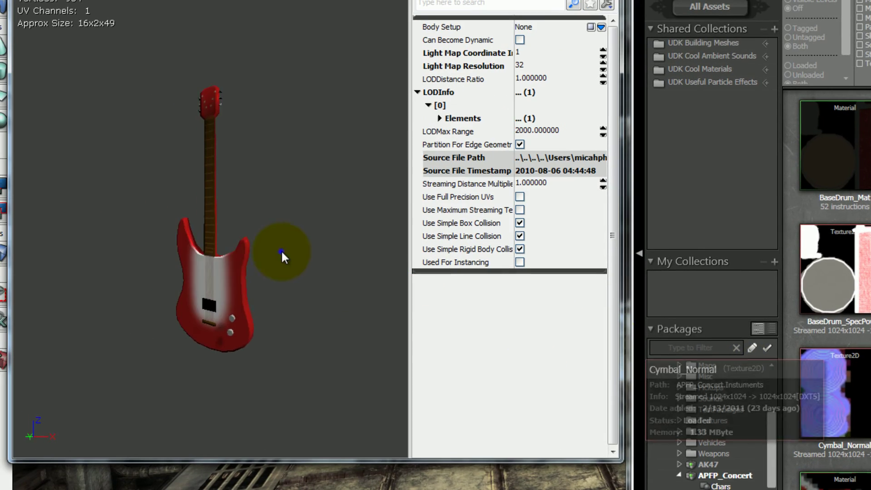
{"action": "key", "text": "alt+F4"}
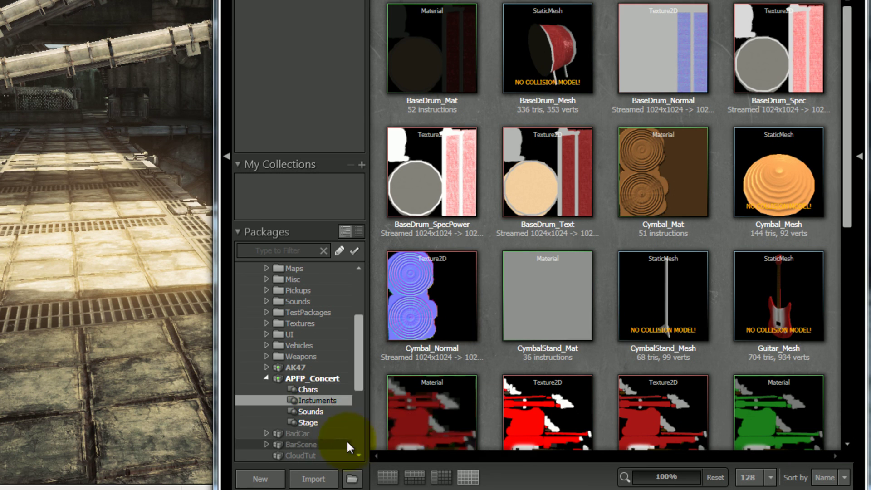
Step: View the Stage group, then collapse APFP_Concert to show all its assets
{"action": "left_click", "coordinate": [324, 424]}
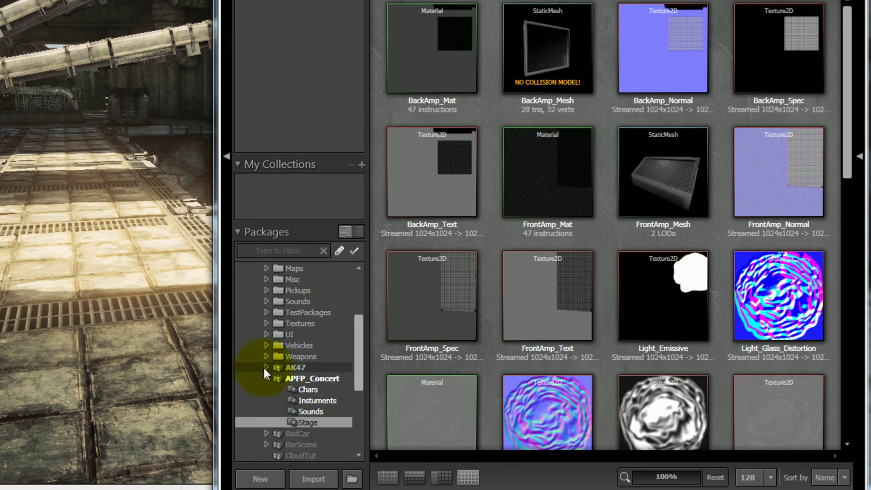
{"action": "left_click", "coordinate": [268, 378]}
{"action": "scroll", "coordinate": [331, 380], "scroll_direction": "up", "scroll_amount": 5}
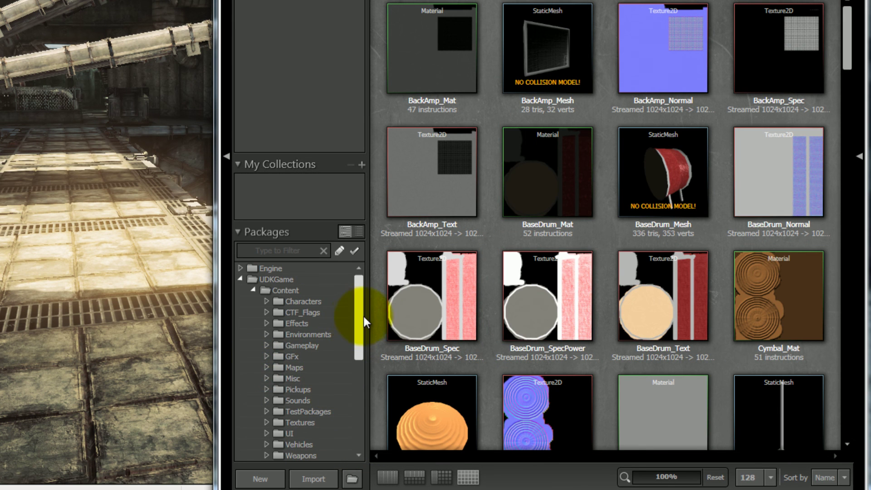
Step: Scroll the Packages tree down to NewPackages > MyTutorialPackage
{"action": "left_click_drag", "start_coordinate": [364, 317], "coordinate": [358, 296]}
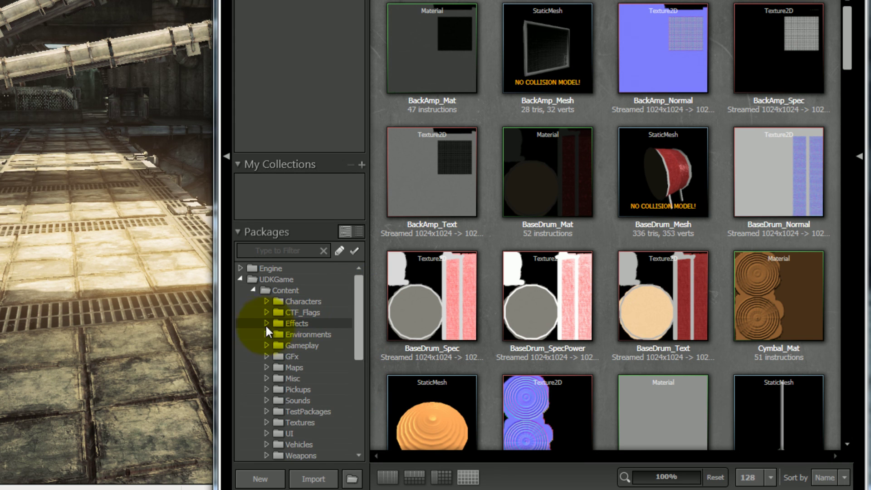
{"action": "left_click", "coordinate": [354, 316]}
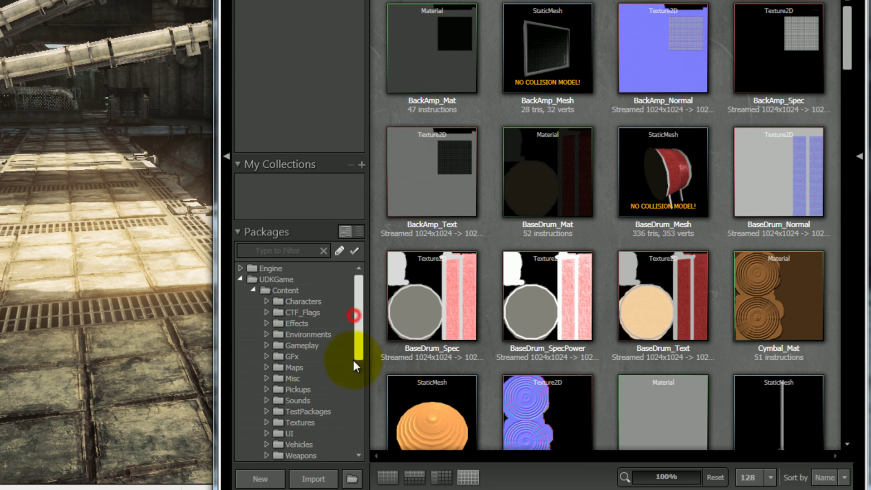
{"action": "left_click_drag", "start_coordinate": [361, 312], "coordinate": [358, 447]}
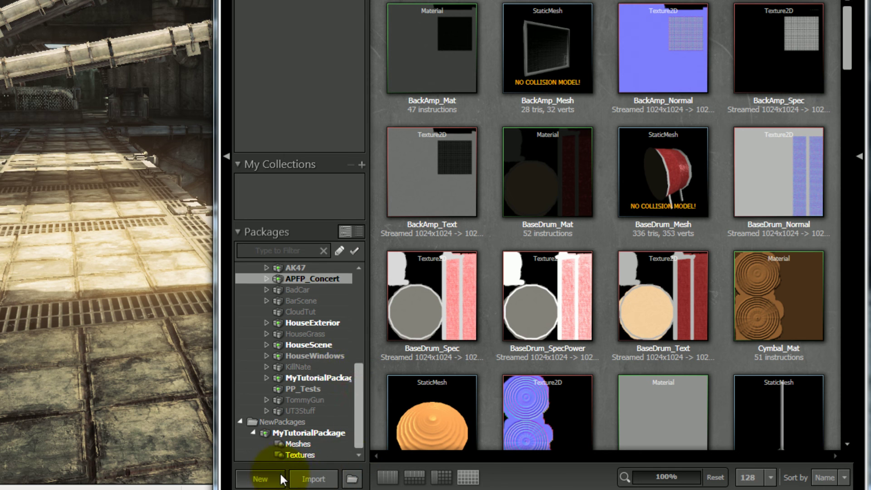
{"action": "left_click_drag", "start_coordinate": [357, 388], "coordinate": [355, 361]}
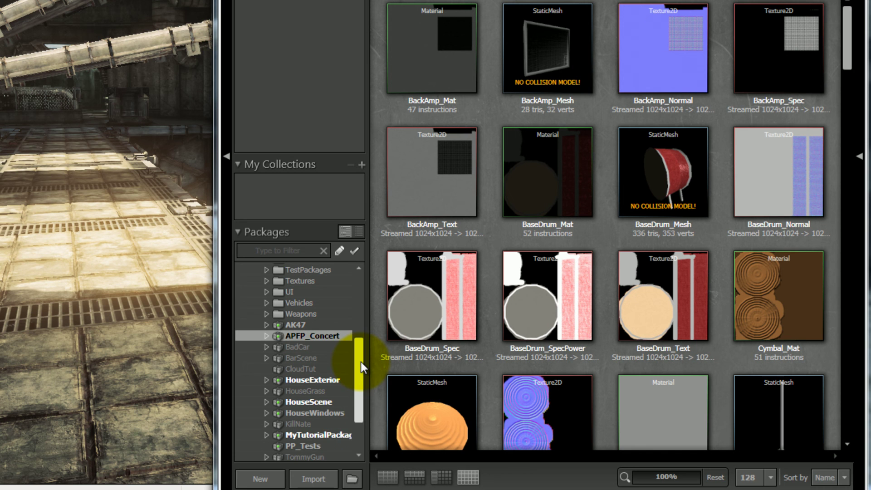
{"action": "left_click_drag", "start_coordinate": [355, 379], "coordinate": [348, 315]}
{"action": "left_click_drag", "start_coordinate": [353, 311], "coordinate": [359, 421]}
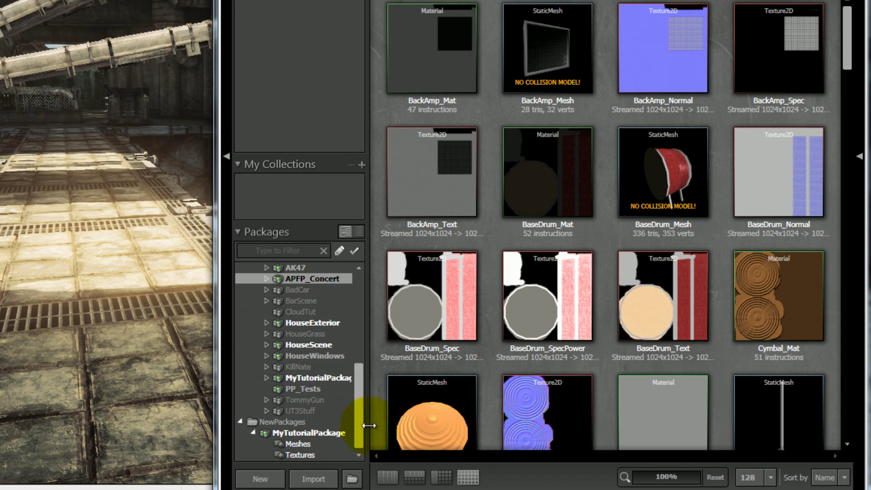